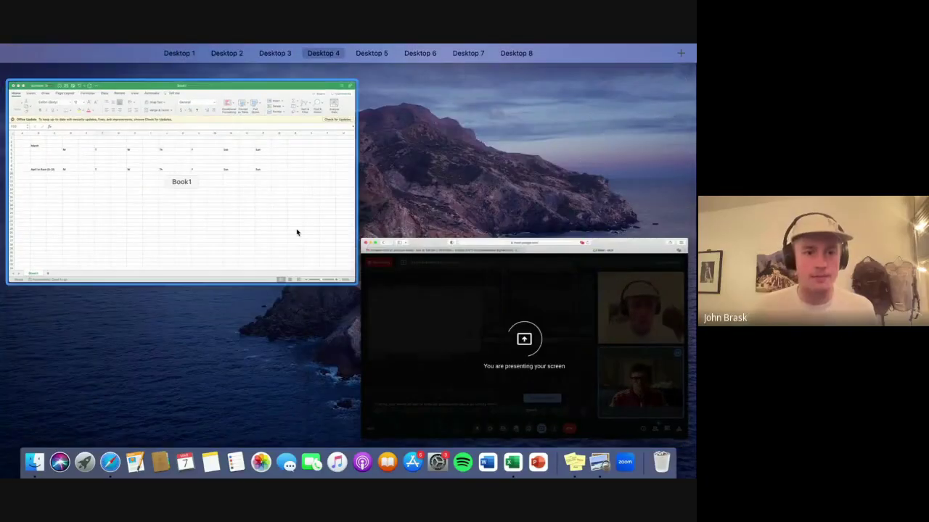
Bring up the Book1 workbook and enter UB under Monday in the March schedule.
left_click(296, 233)
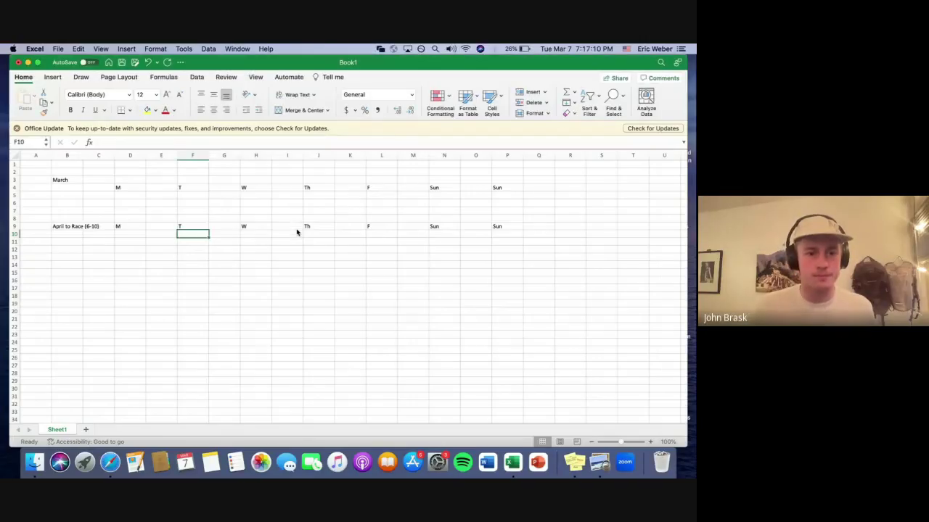
left_click(128, 196)
left_click(122, 192)
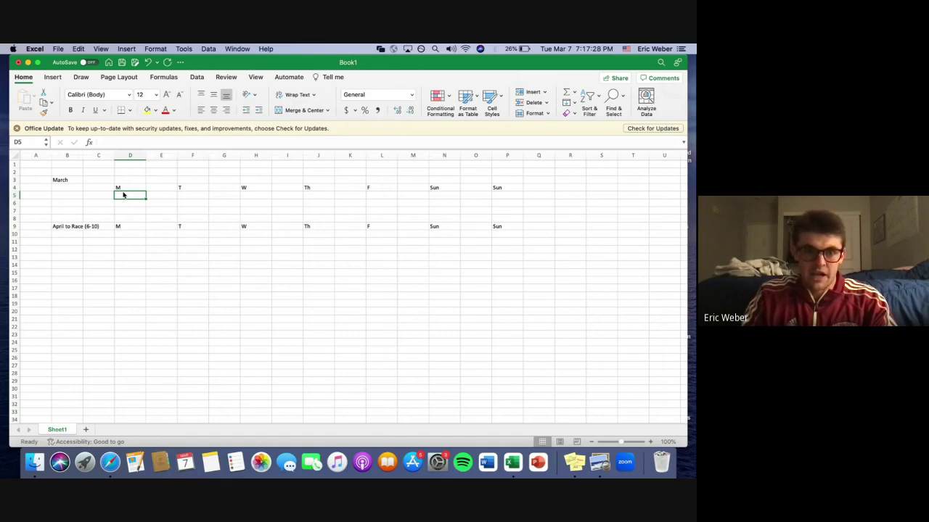
left_click(65, 182)
mouse_move(65, 182)
left_mouse_down()
mouse_move(64, 229)
mouse_move(66, 182)
left_mouse_up()
left_click(120, 197)
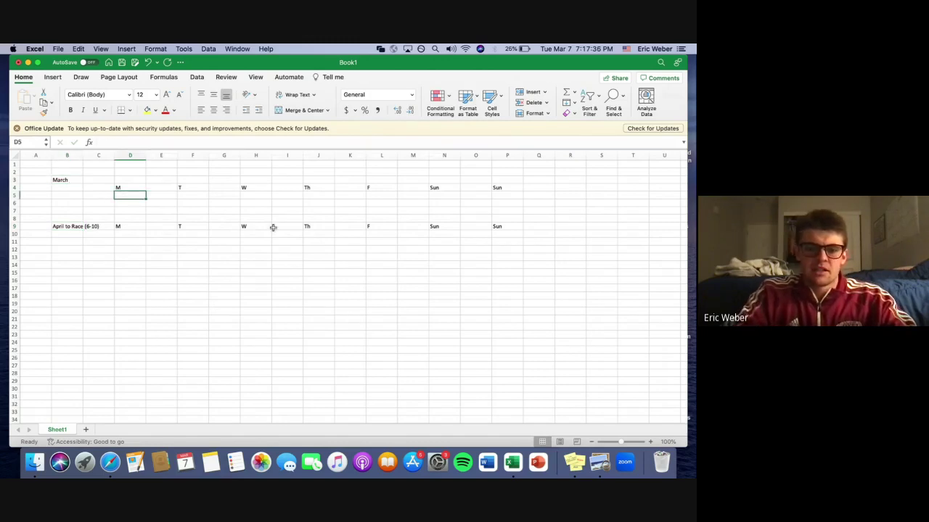
type("UB")
key("Tab")
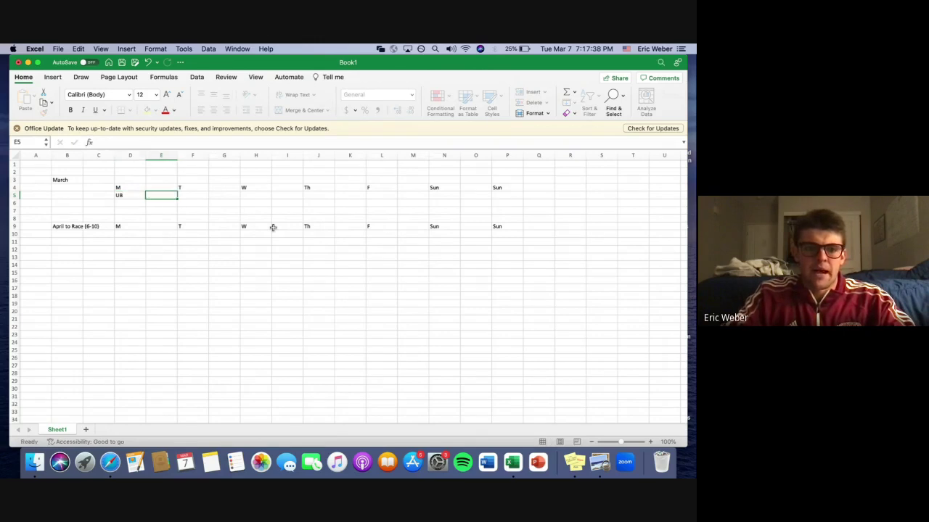
Enter LB under Thursday in the March schedule.
key("Tab")
key("Tab")
key("Tab")
key("Tab")
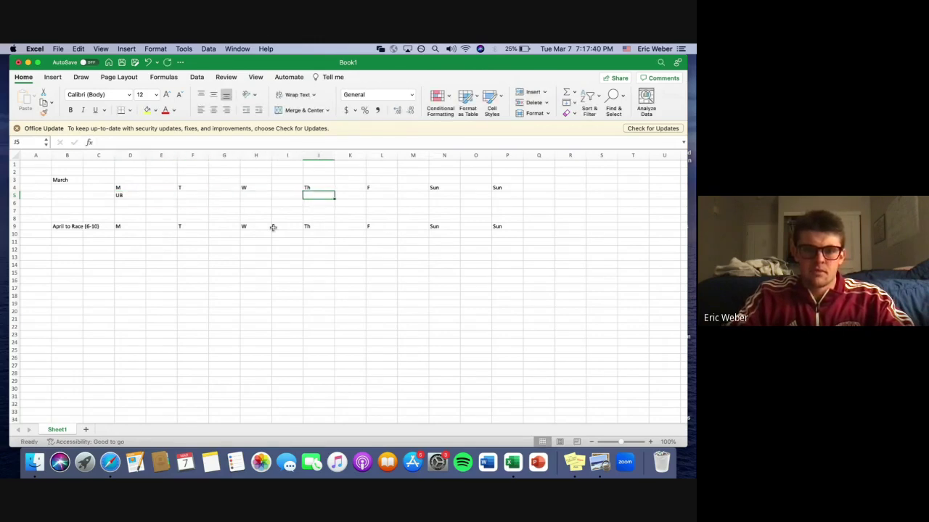
type("LB")
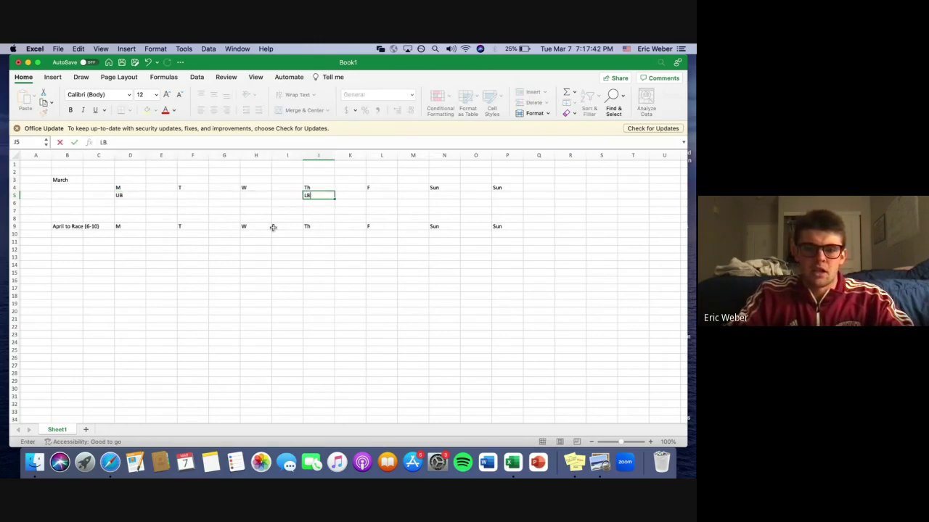
Enter "Movement variety" under Sunday in column P of the March schedule.
key("Tab")
key("Tab")
key("Tab")
key("Tab")
key("Tab")
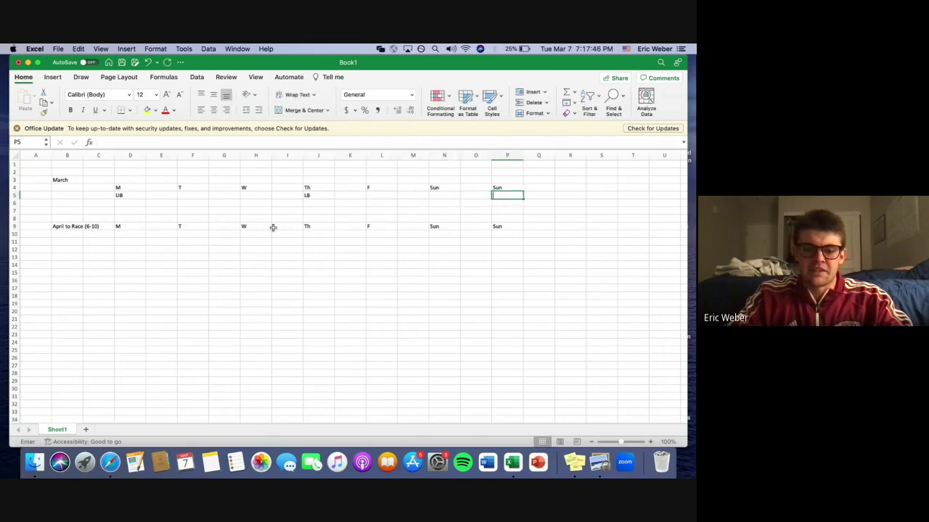
type("Movemen")
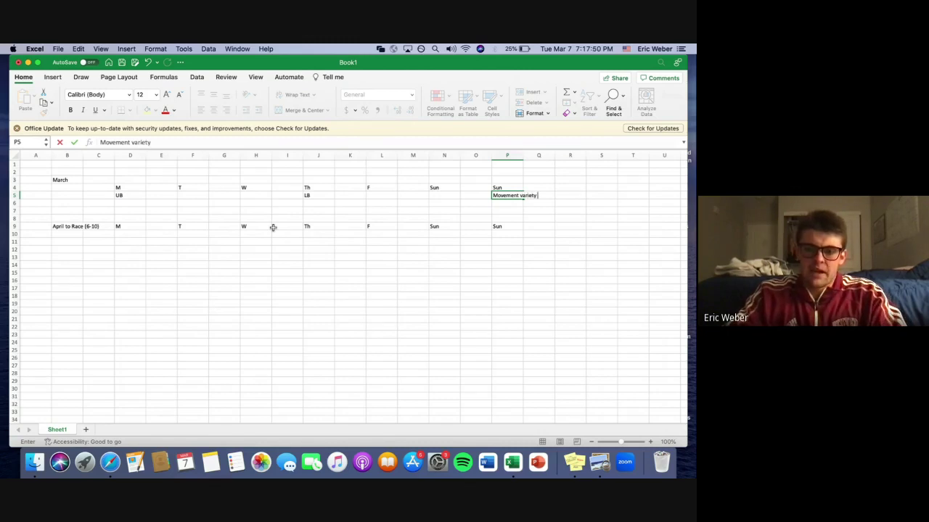
type("t variety")
key("Return")
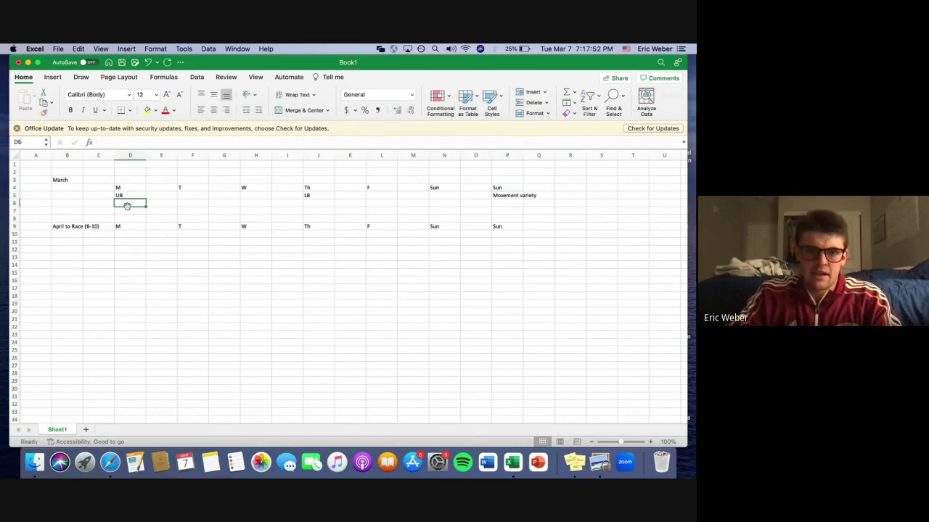
Enter Swim under both Tuesday and Friday in the March schedule.
left_click(190, 195)
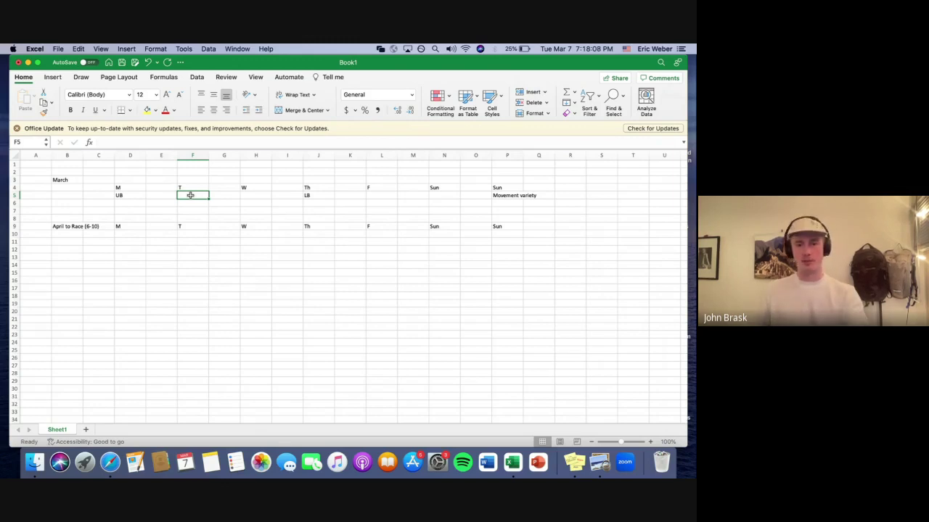
type("Sw")
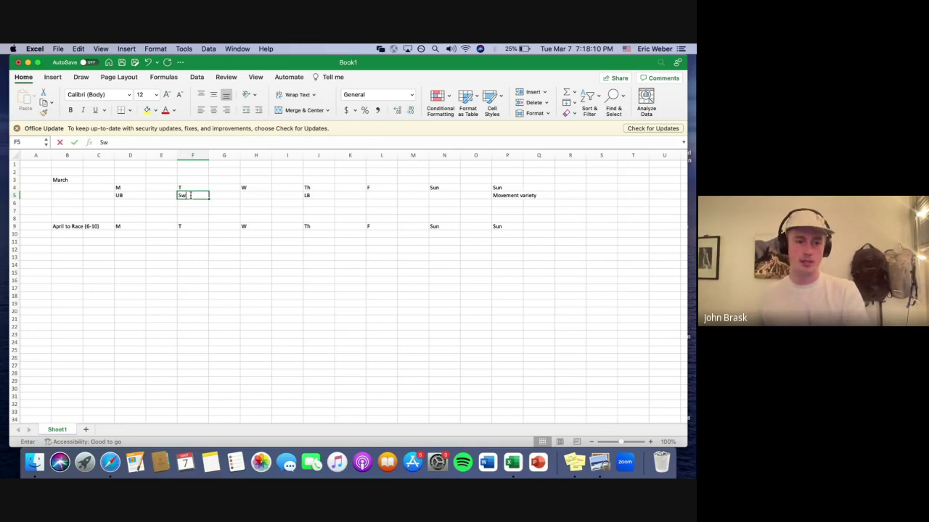
type("im")
key("Tab")
key("Tab")
key("Tab")
key("Tab")
key("Tab")
key("Tab")
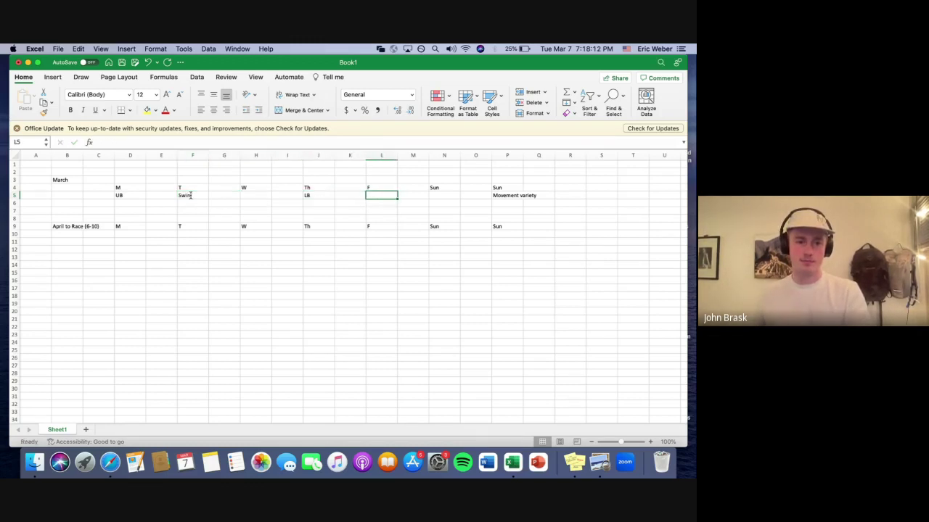
Enter Run under Wednesday and Run/Bike in the weekend column N of the March schedule.
left_click(253, 196)
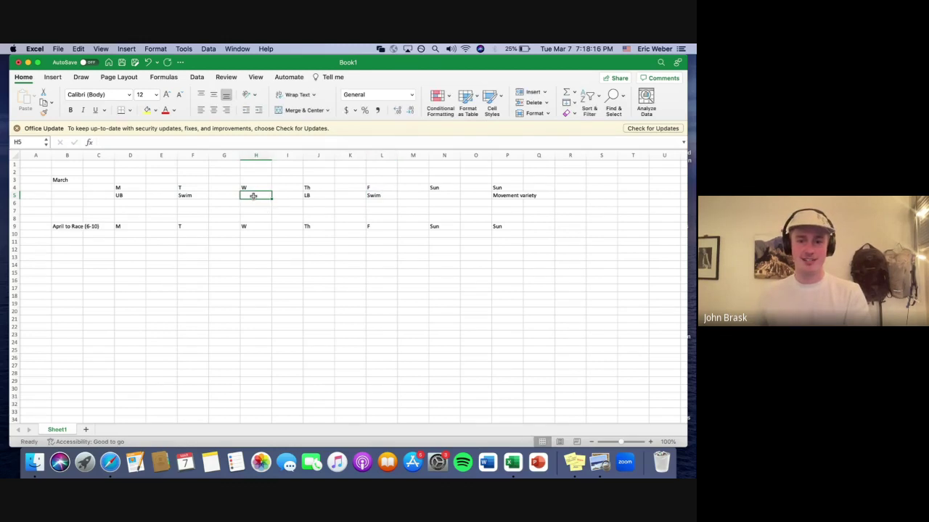
type("Run")
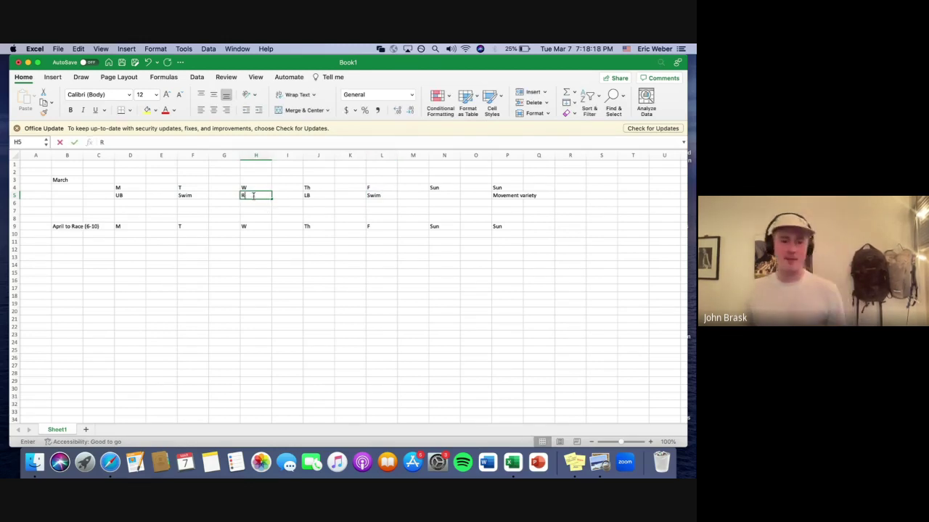
key("Tab")
key("Tab")
key("Tab")
key("Tab")
key("Tab")
key("Tab")
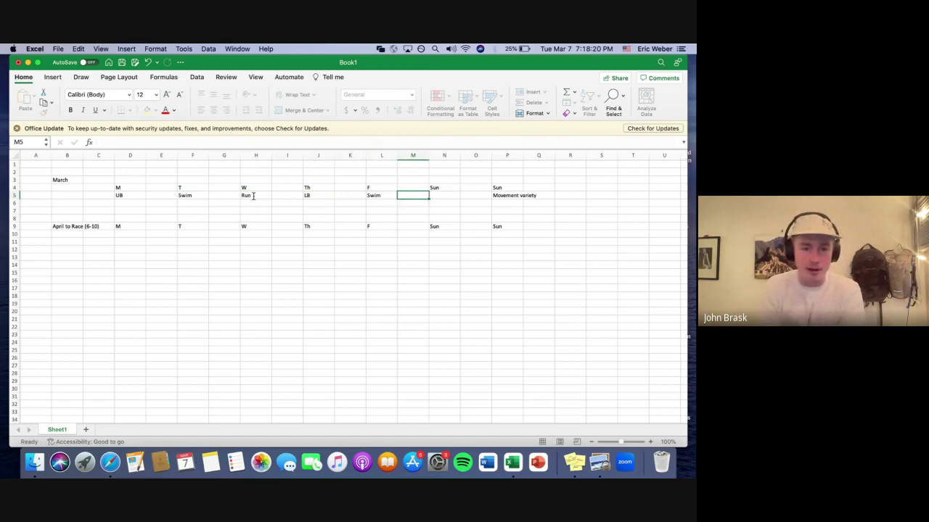
type("Run/")
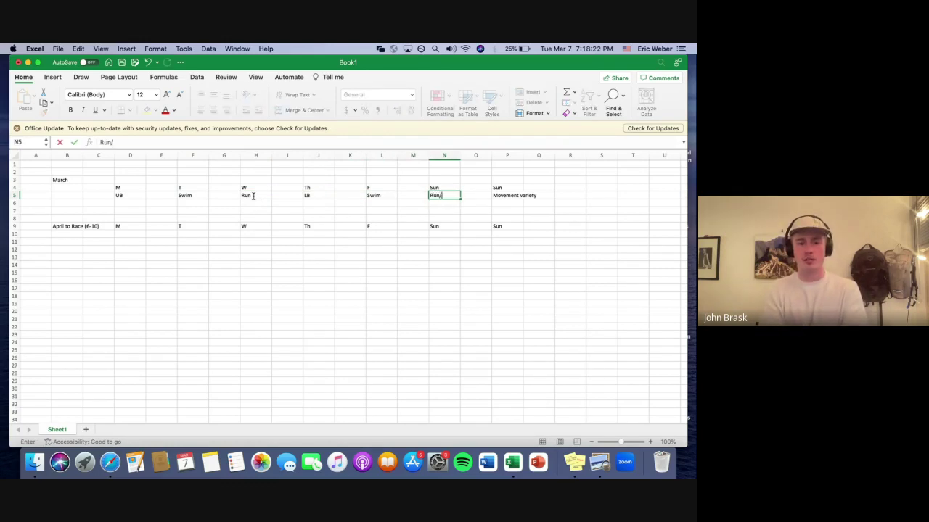
type("Bike")
key("Return")
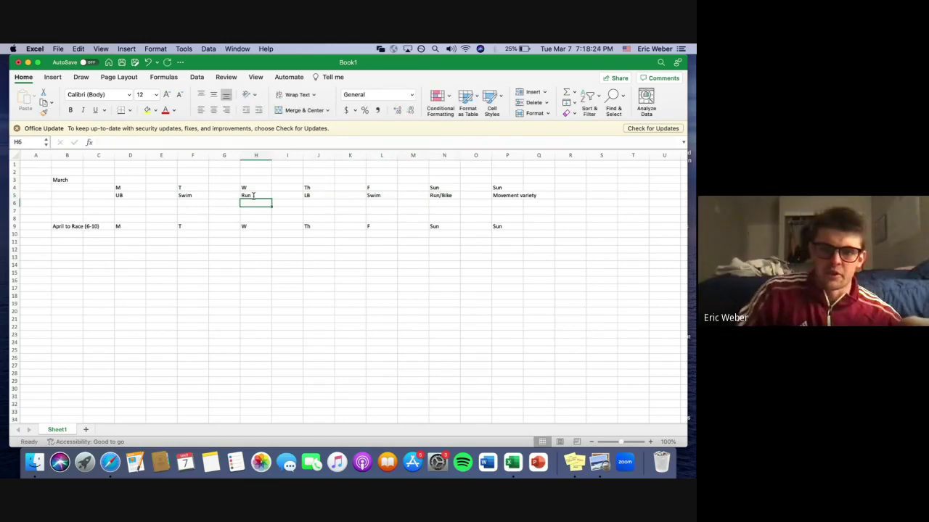
Correct the day heading in column N to Sat in both the March and the April to Race schedules.
left_click(315, 262)
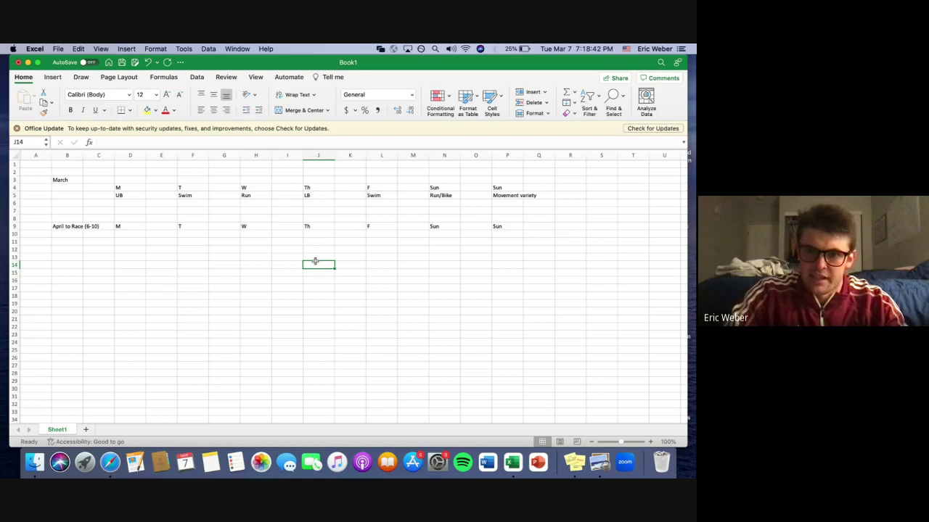
left_click(454, 186)
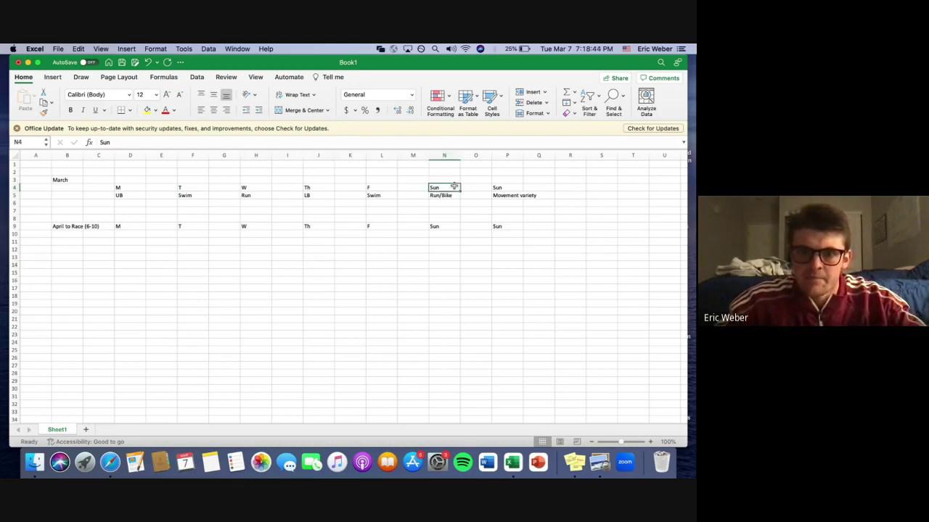
type("Sat")
left_click(439, 226)
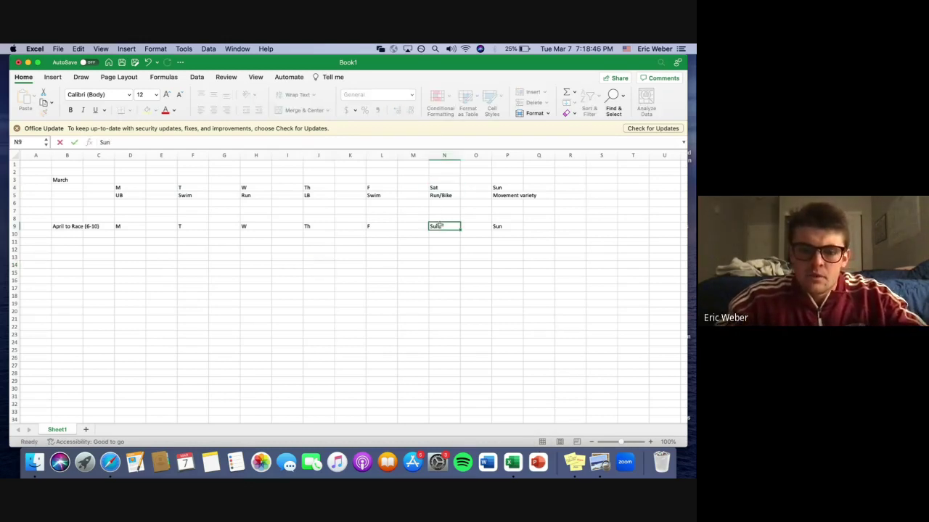
type("Sat")
left_click(447, 264)
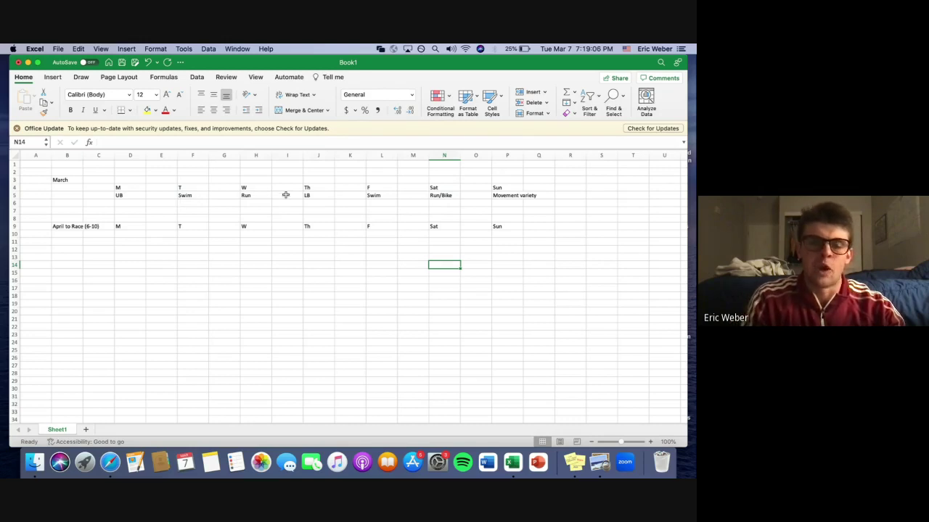
left_click(190, 209)
left_click(193, 197)
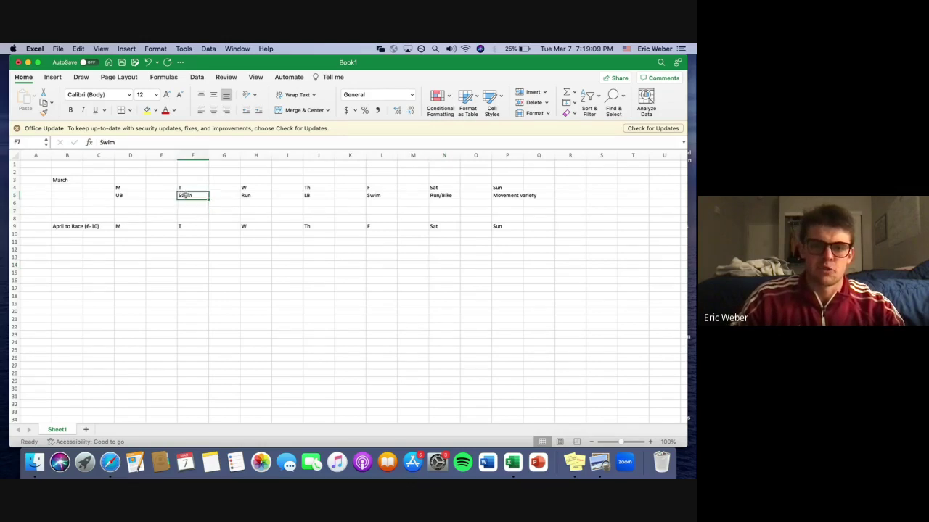
left_click(381, 196)
left_click(247, 195)
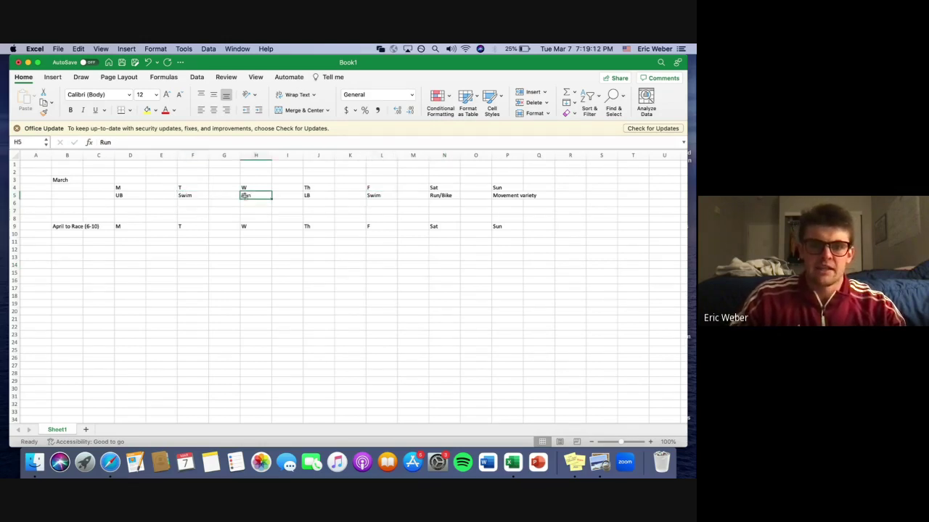
left_click(441, 195)
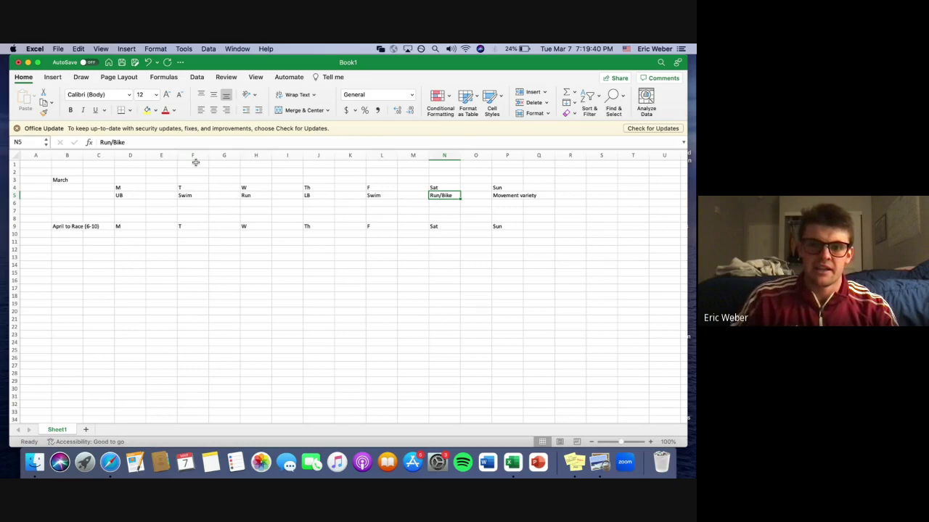
left_click(268, 173)
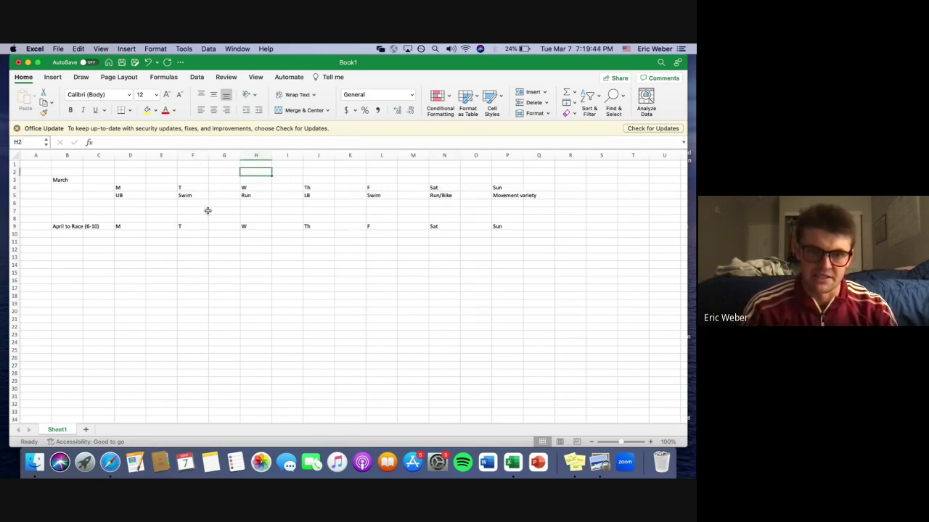
double_click(455, 195)
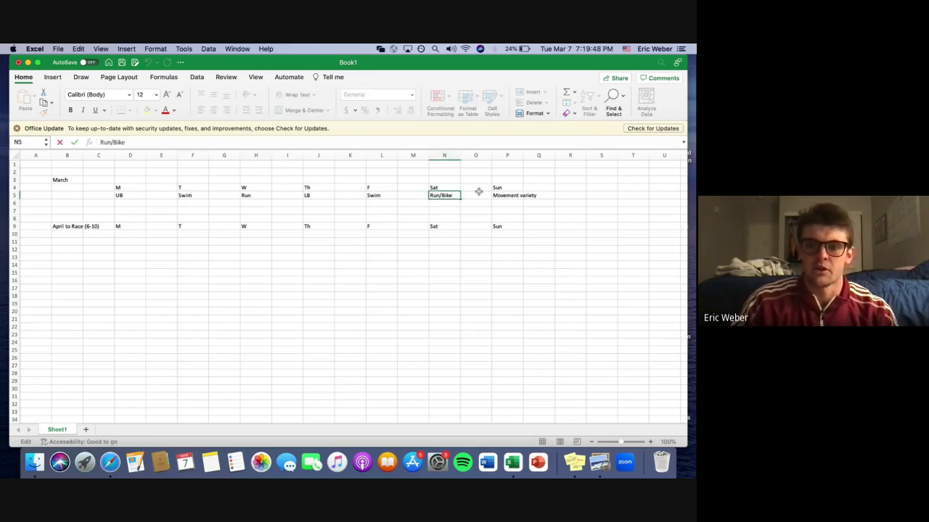
key("Return")
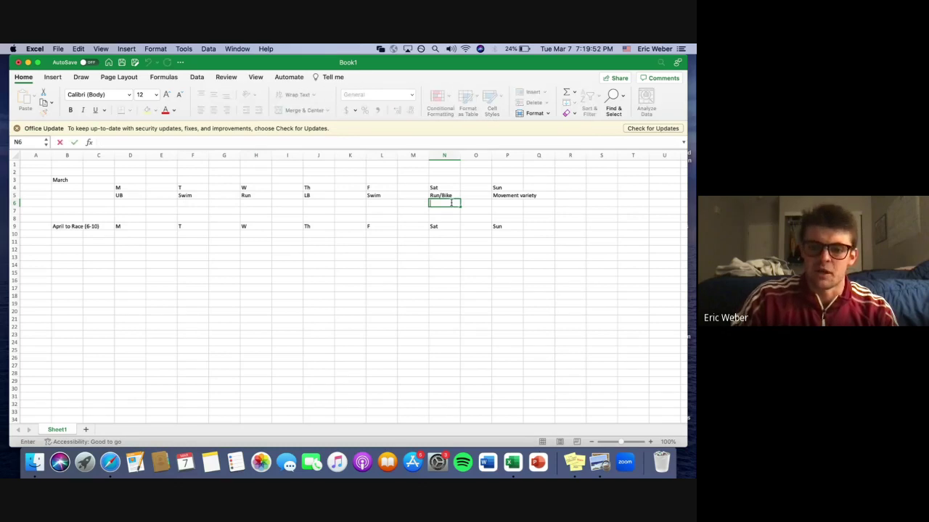
type("-")
left_click(471, 213)
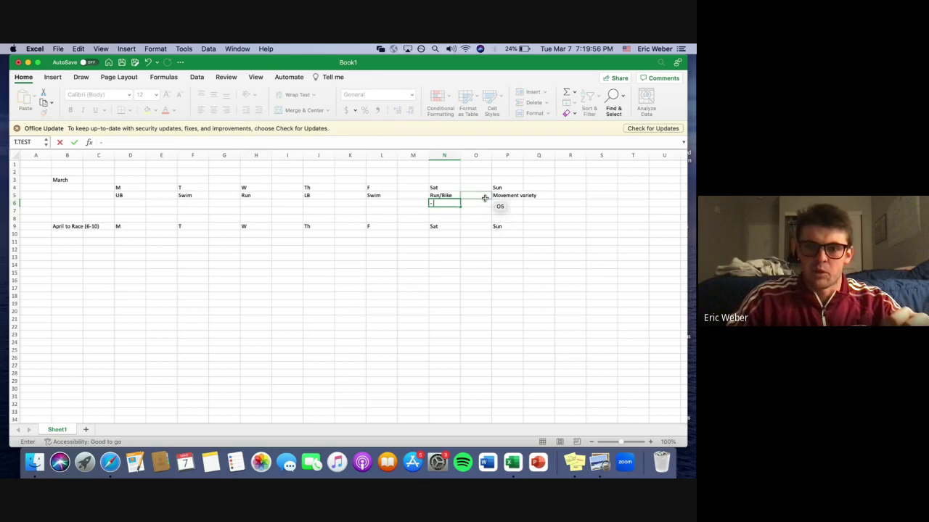
left_click(456, 203)
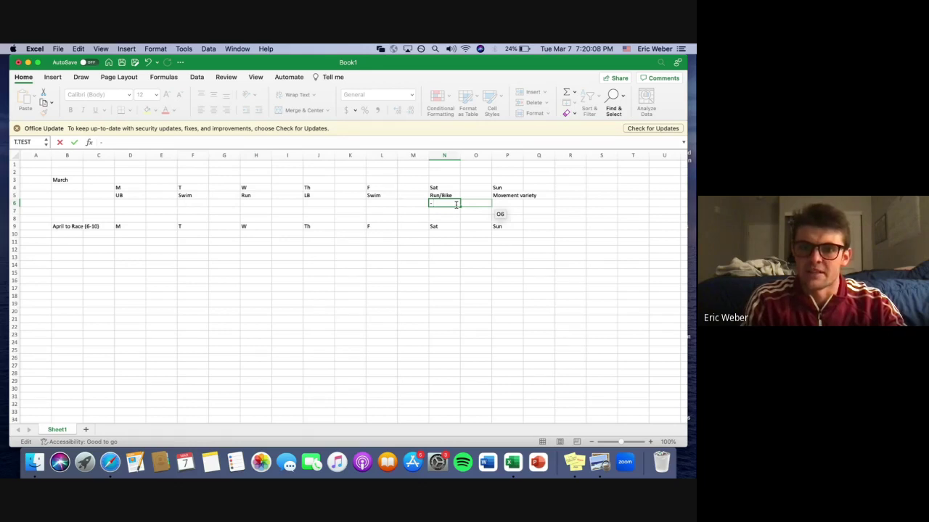
mouse_move(457, 204)
left_mouse_down()
mouse_move(446, 196)
mouse_move(450, 215)
mouse_move(454, 204)
left_mouse_up()
key("Escape")
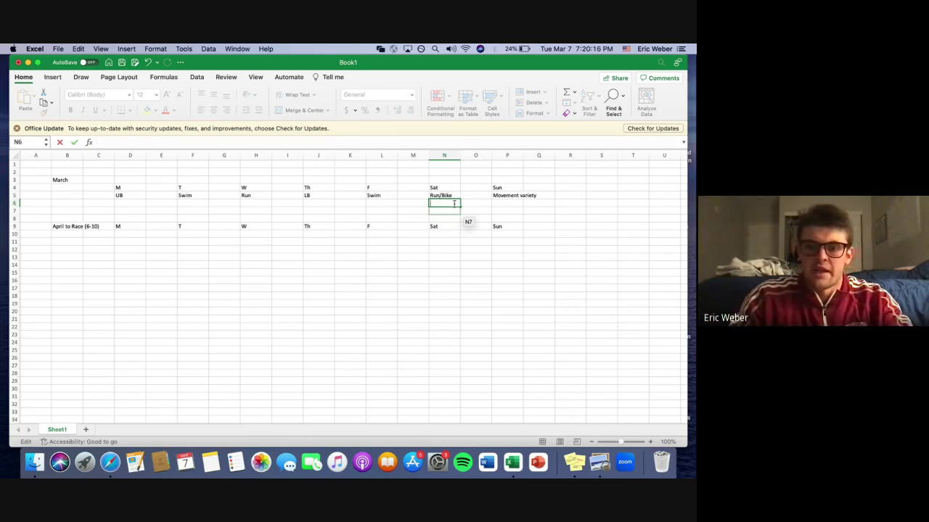
Replace Saturday's March workout with "Interval option at faster" in N5 and continue it with "Than goal pace" in N6.
key("Up")
key("BackSpace")
type("I")
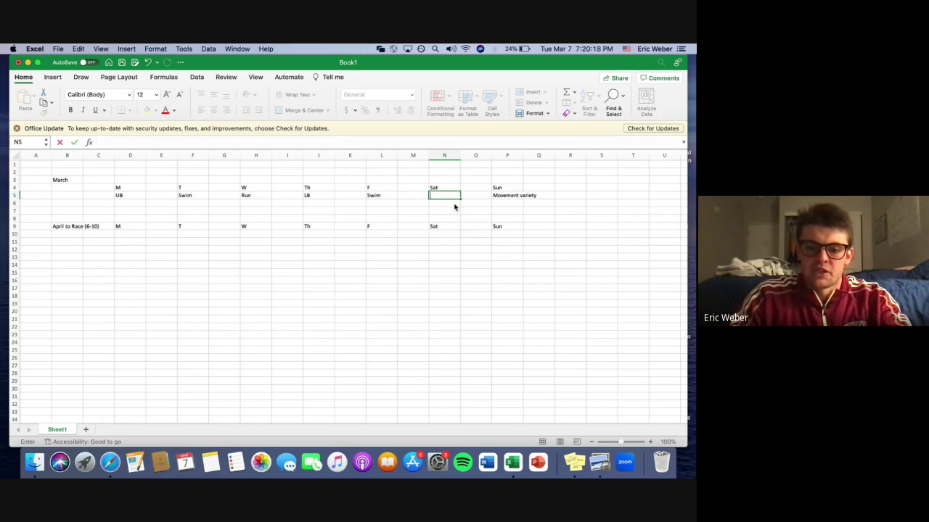
type("nterval")
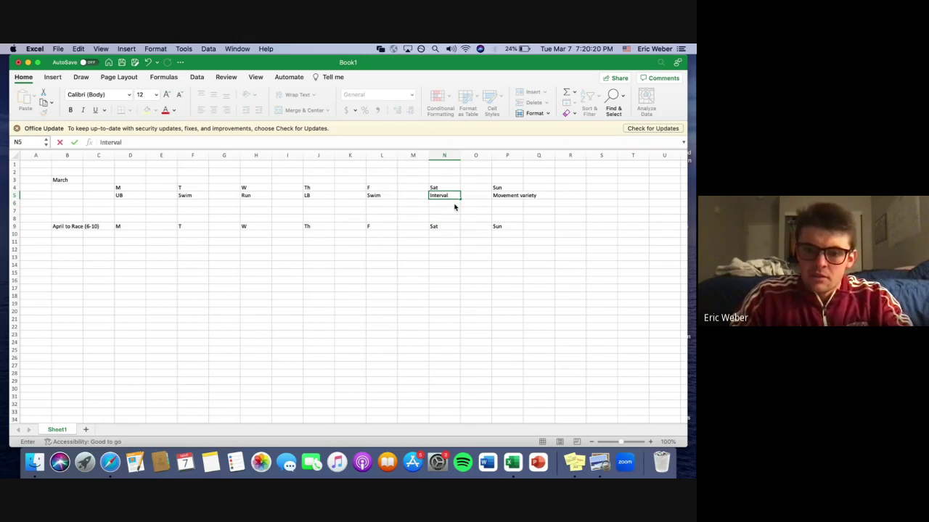
type(" option at faster")
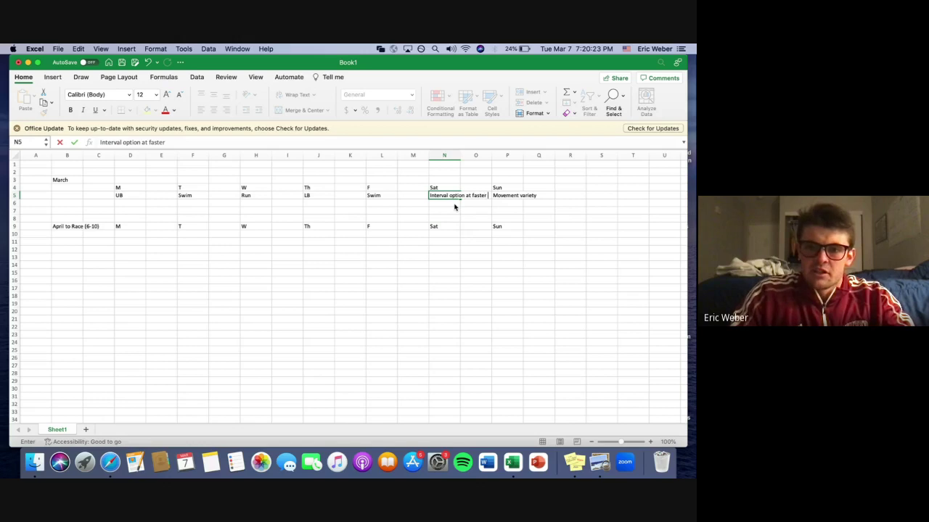
key("Return")
type("Than gol")
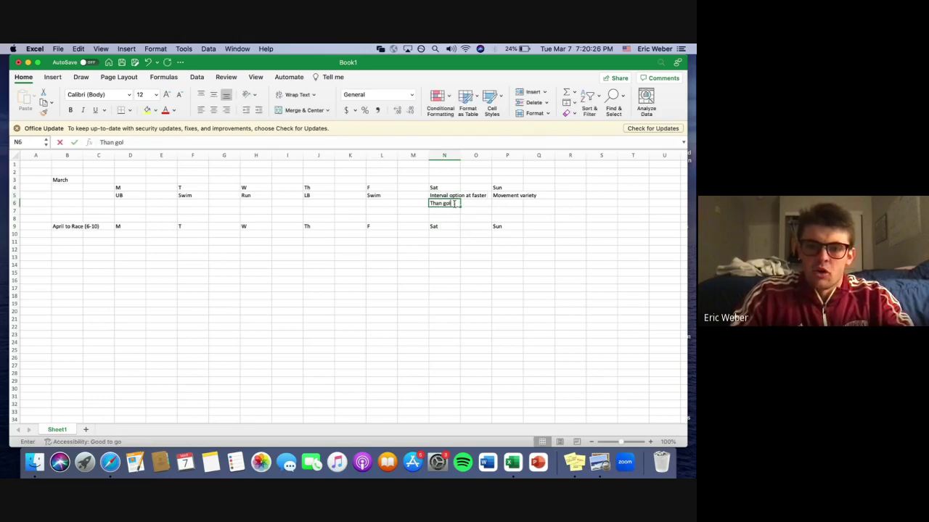
key("BackSpace")
type("al pace")
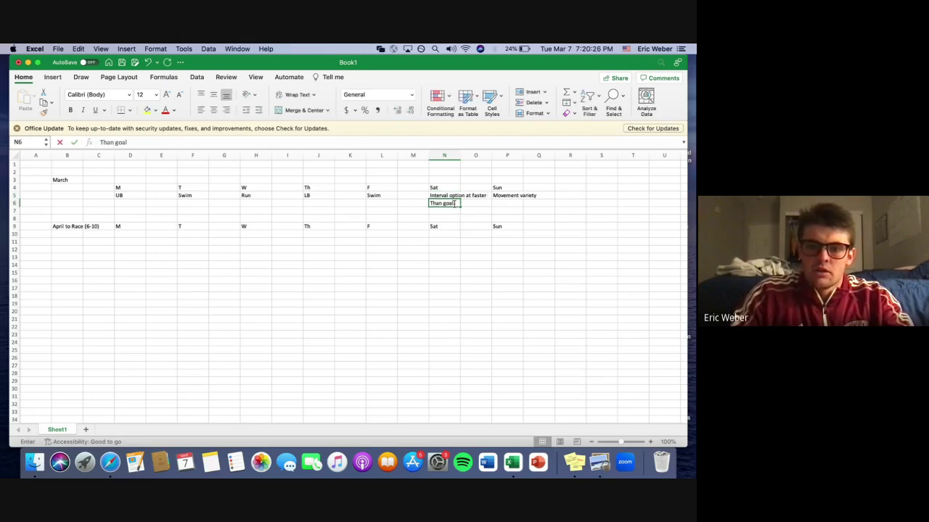
key("Return")
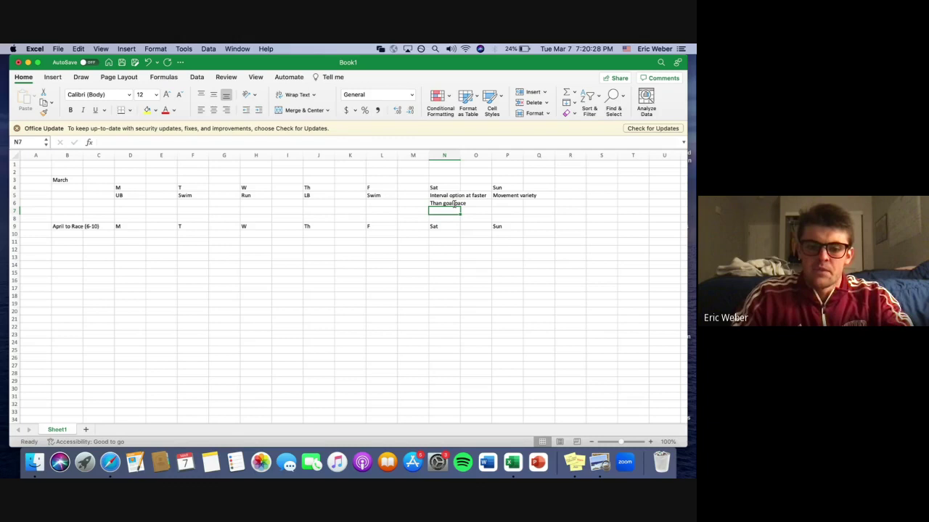
Add the interval details "4x600 @ 6:00/mile pace" in N7 beneath Saturday's March workout.
type("4x")
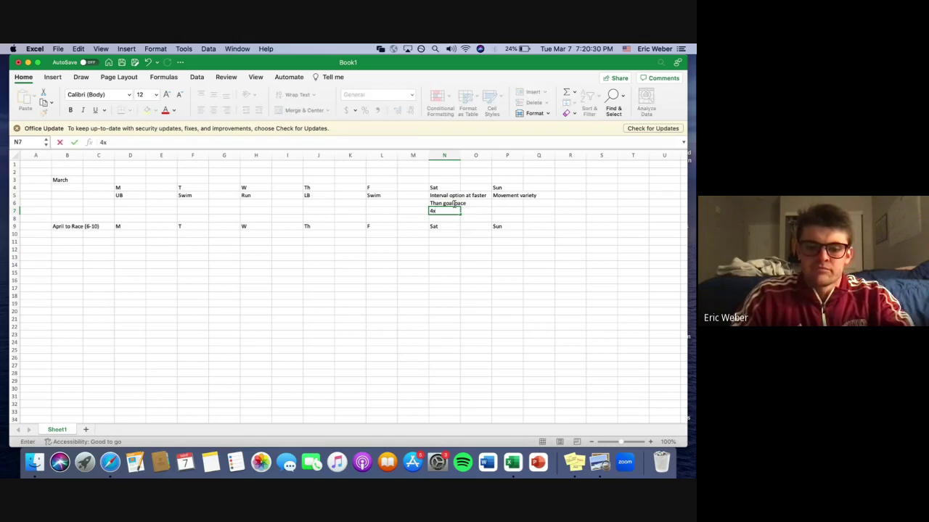
type("600 @")
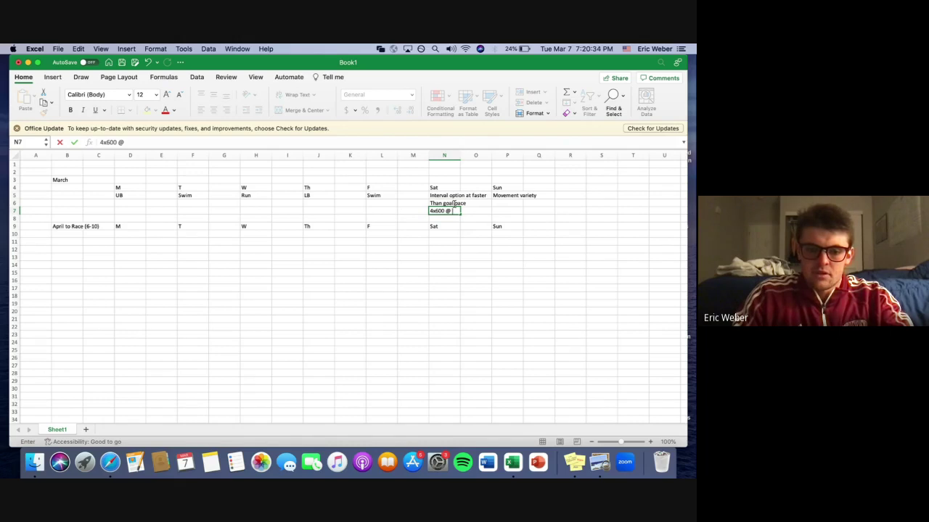
type(" 6")
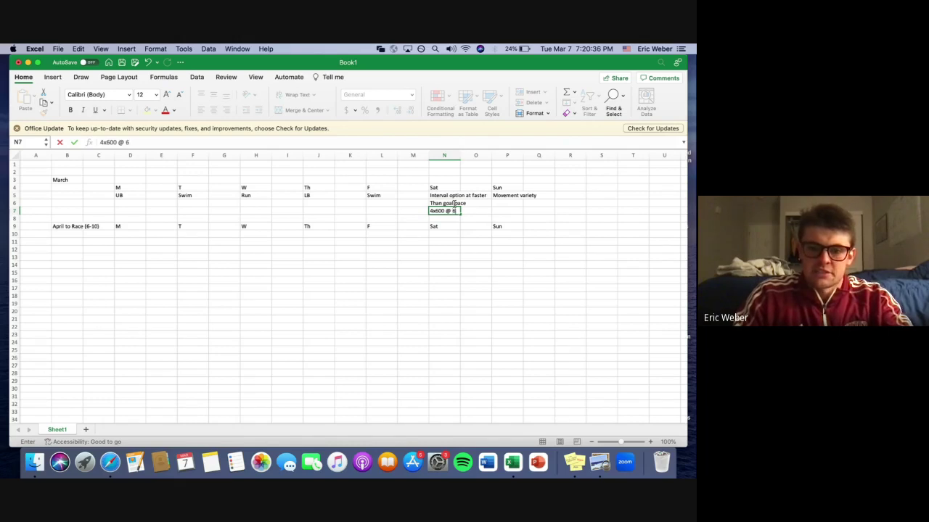
type(":00")
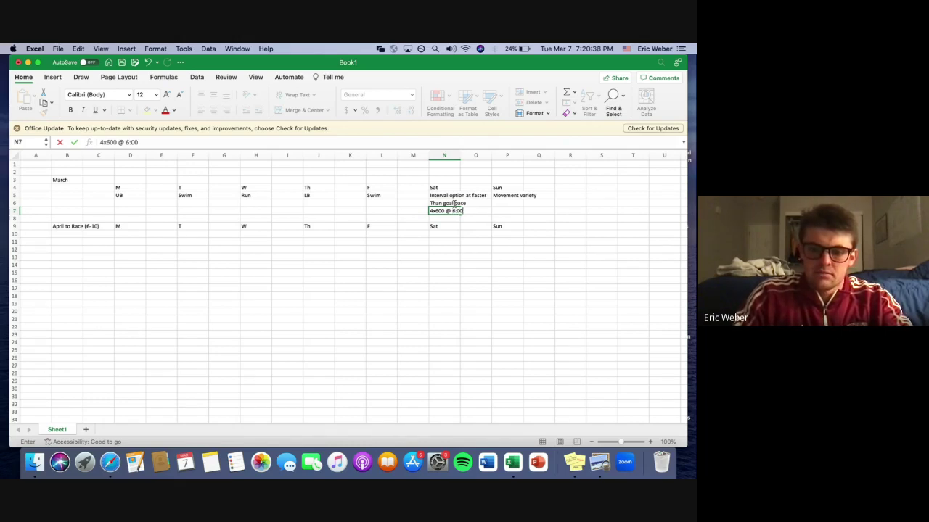
type("/mile ")
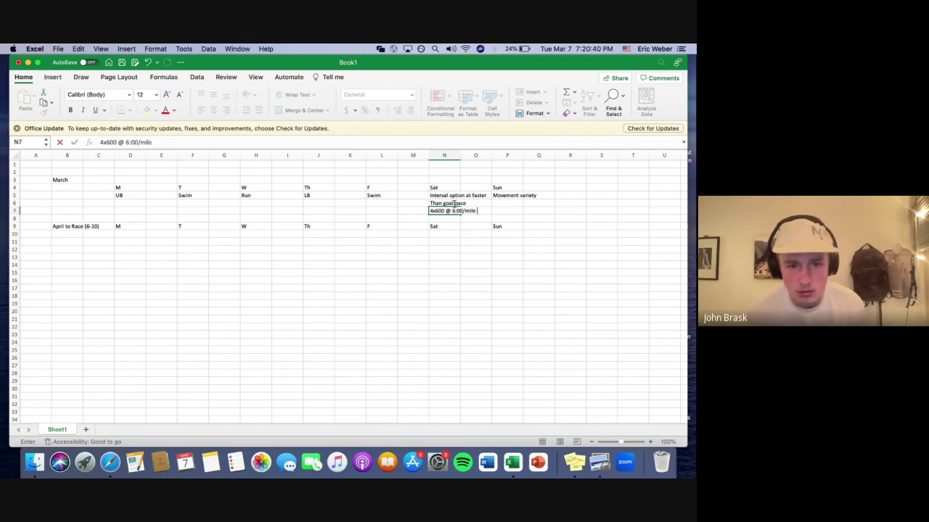
type("pace")
key("Return")
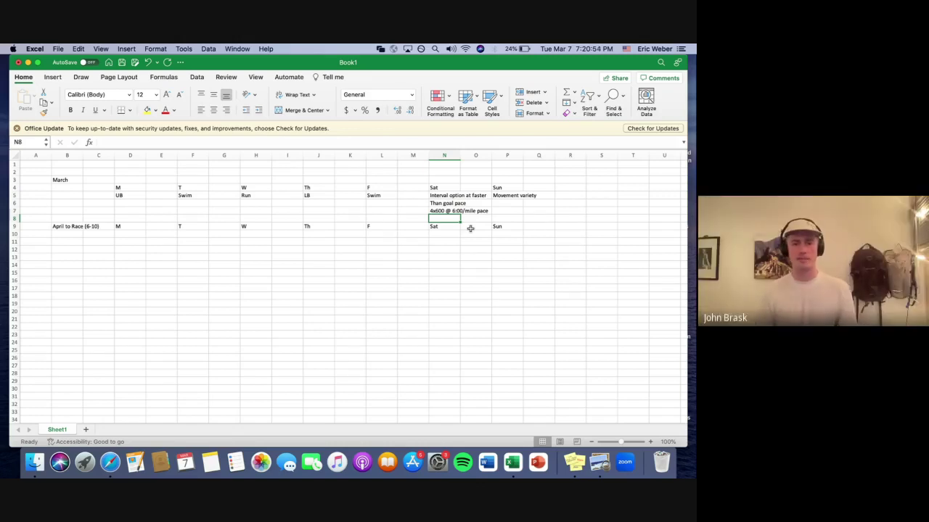
Add the metre unit to the interval distance in N7 so the entry reads "4x600m @ 6:00/mile pace".
left_click(440, 210)
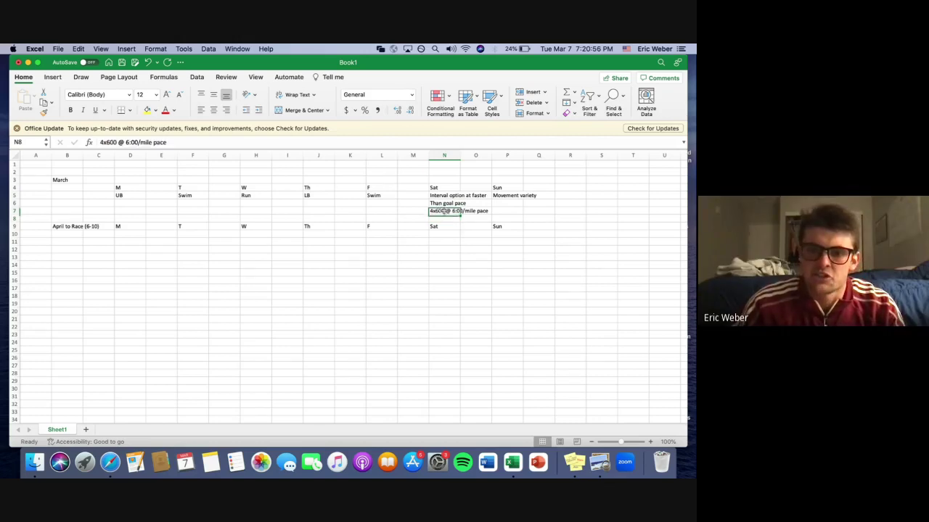
double_click(439, 210)
left_click_drag(444, 211, 463, 211)
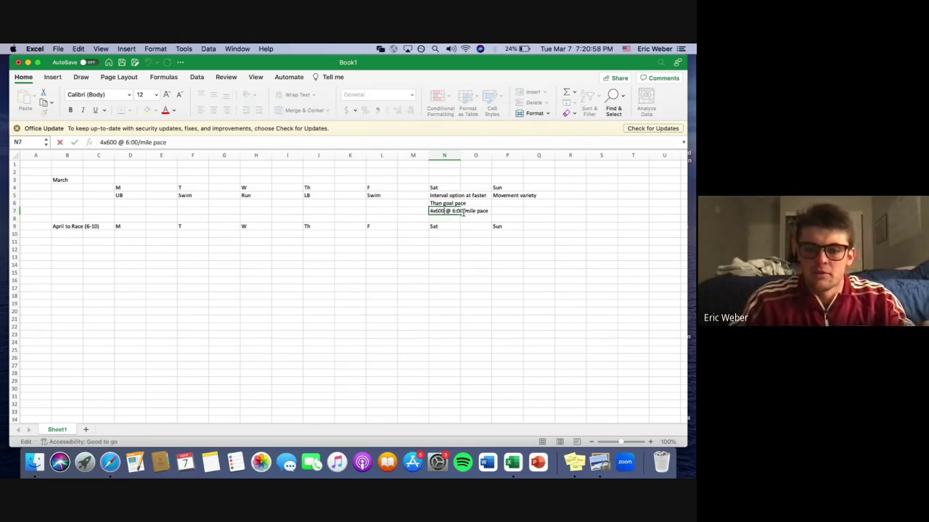
left_click(444, 211)
type("m")
key("Return")
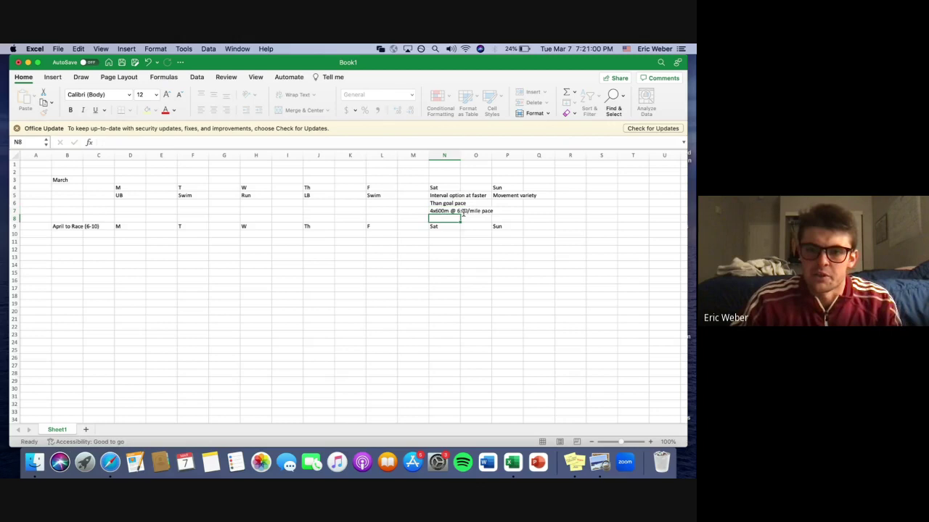
left_click(480, 236)
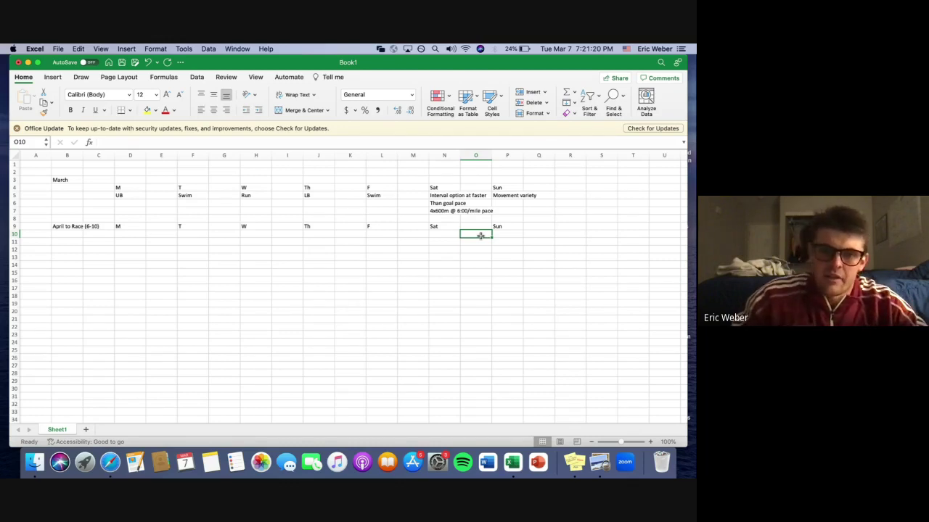
left_click(375, 195)
left_click(376, 203)
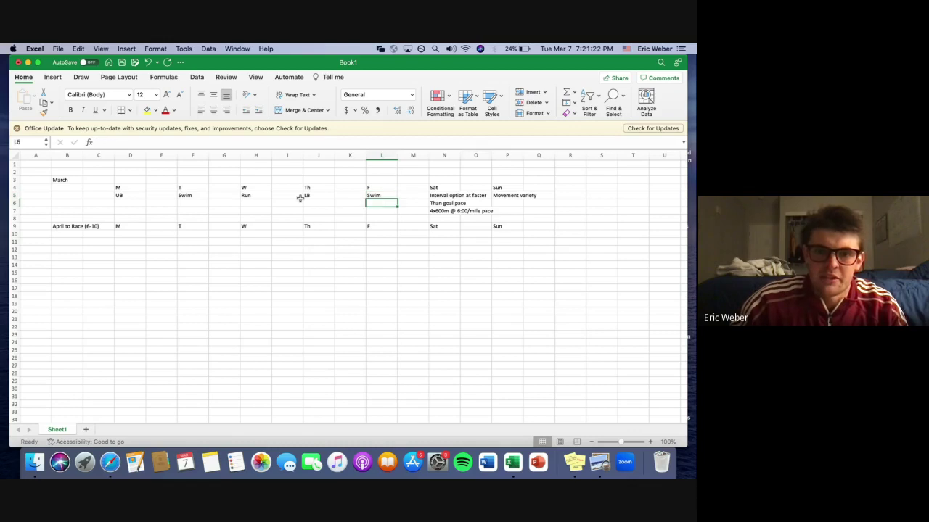
left_click(259, 203)
left_click(227, 210)
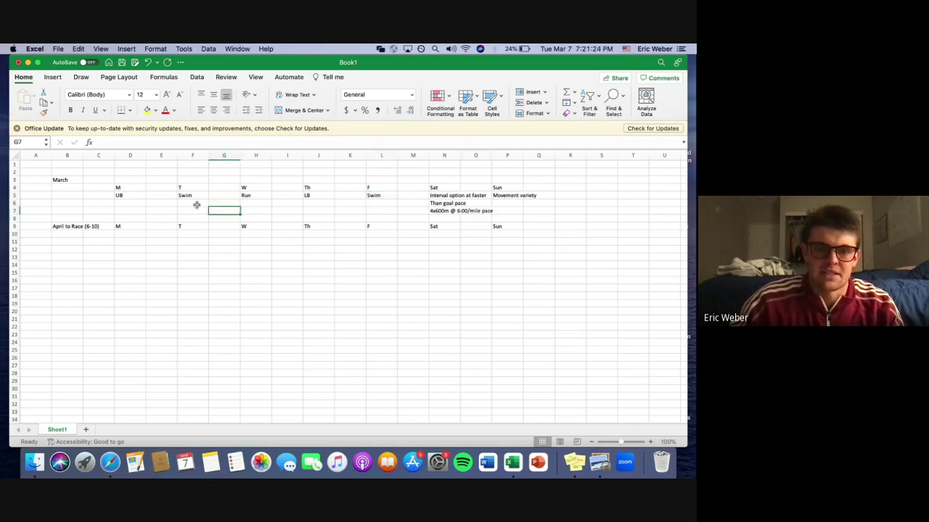
left_click(196, 203)
left_click(131, 203)
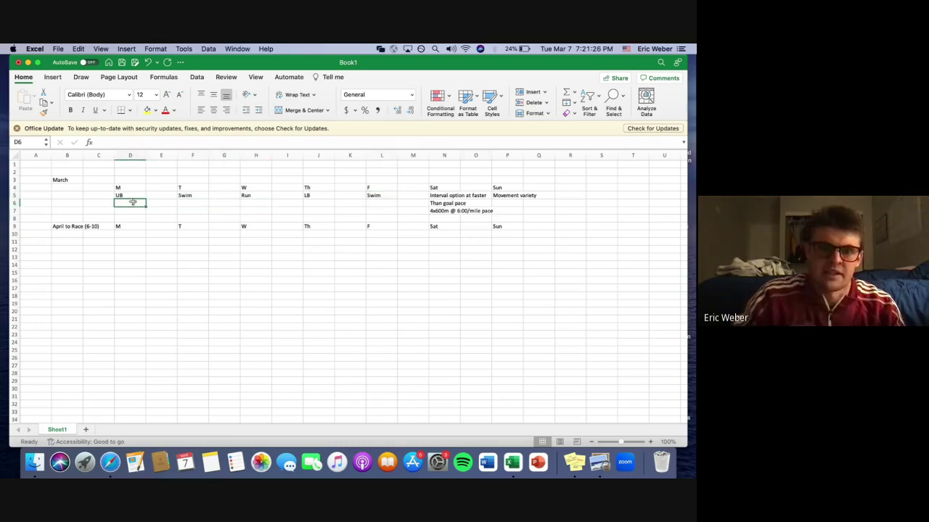
left_click(128, 236)
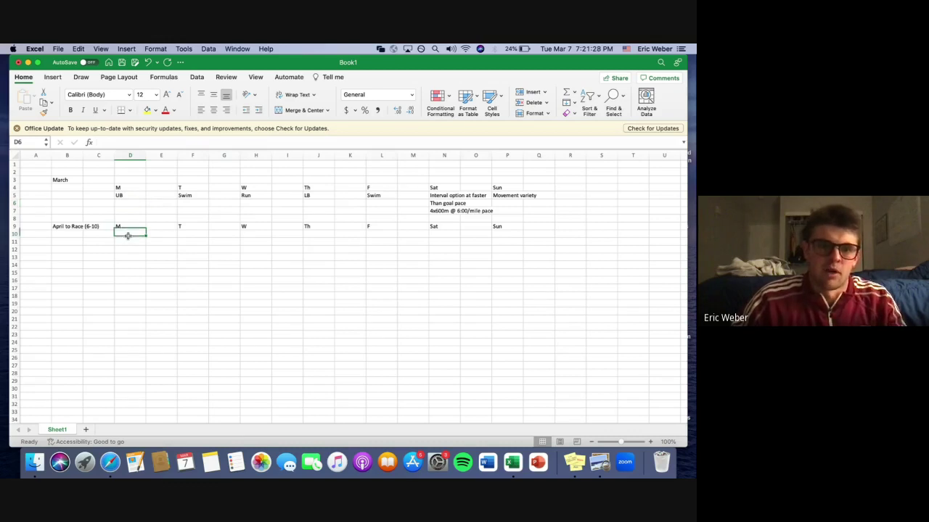
left_click_drag(128, 234, 510, 243)
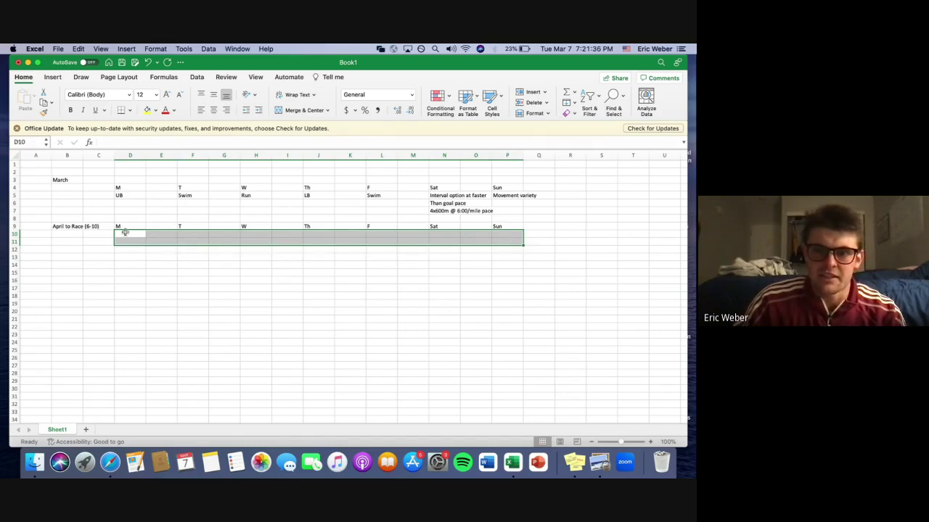
left_click(502, 196)
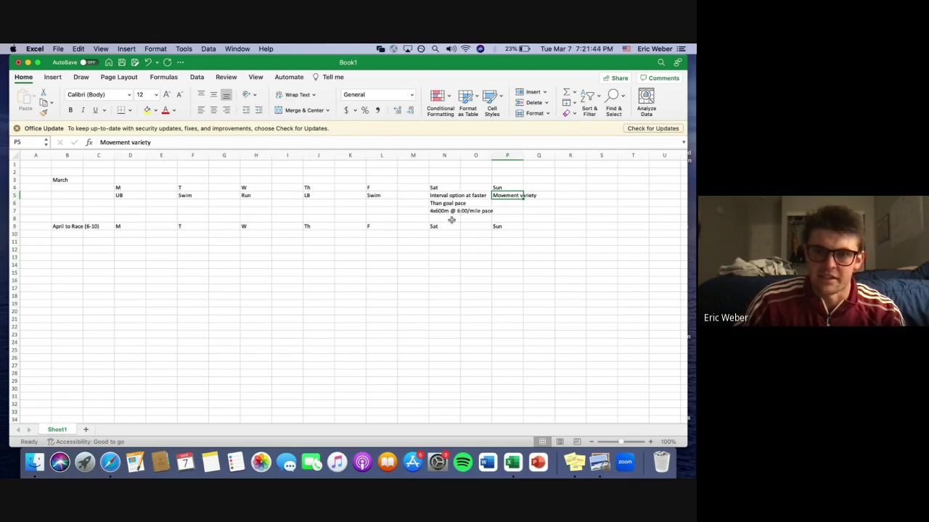
left_click_drag(444, 212, 119, 205)
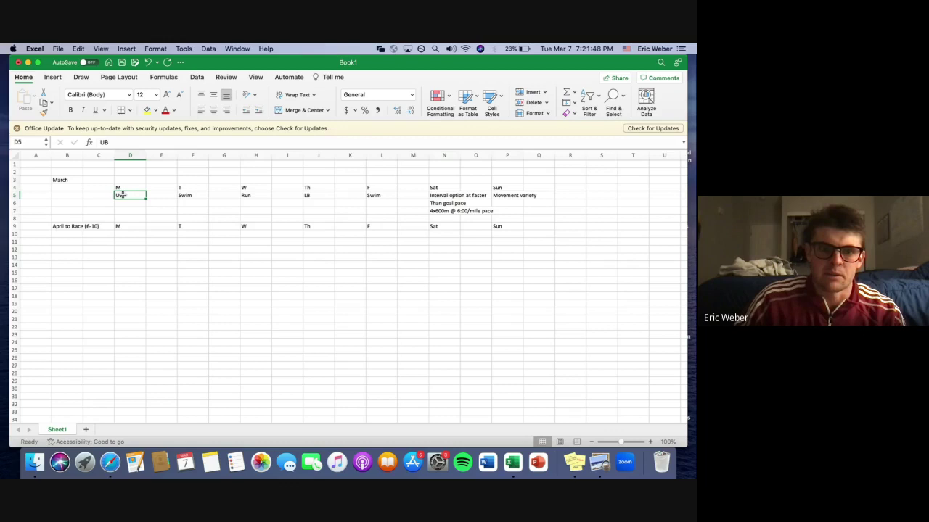
Copy the March workouts in D5:P7 into the April to Race schedule, starting at D10 under Monday.
left_click_drag(131, 195, 510, 211)
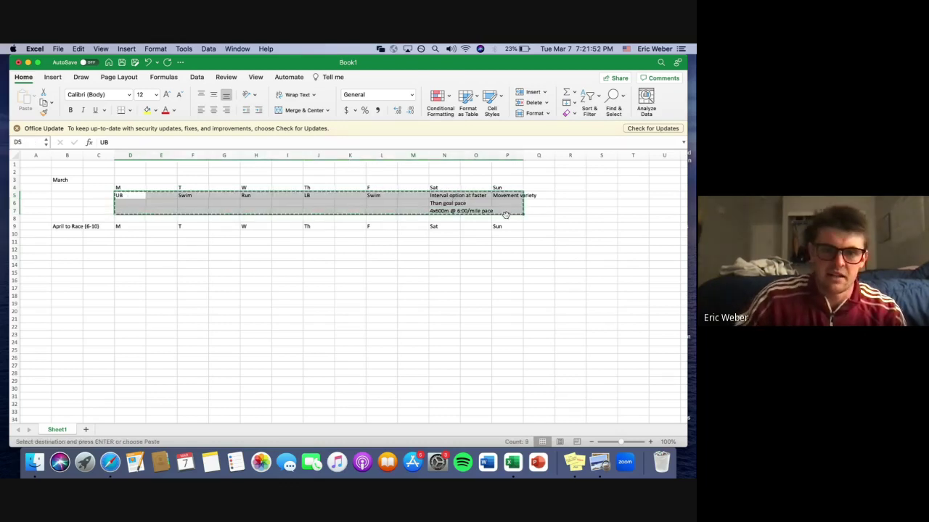
key("super+c")
left_click(132, 234)
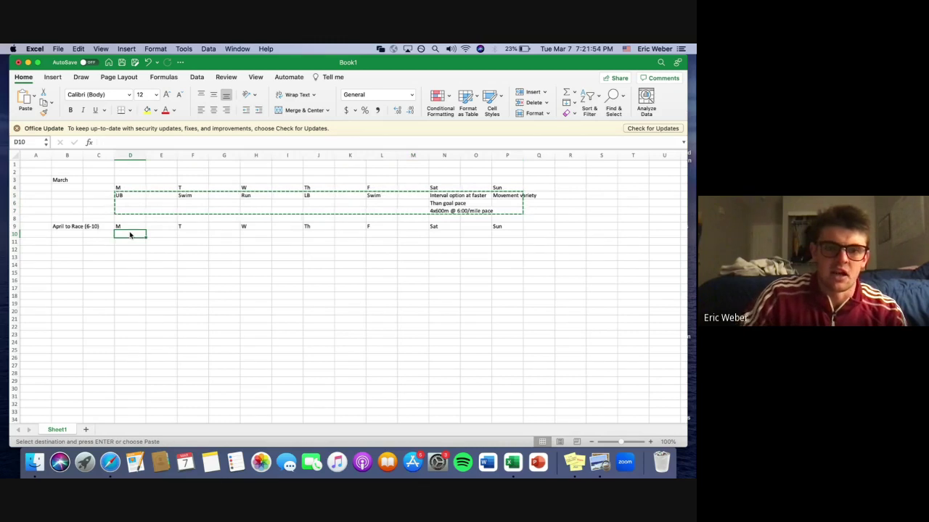
key("super+v")
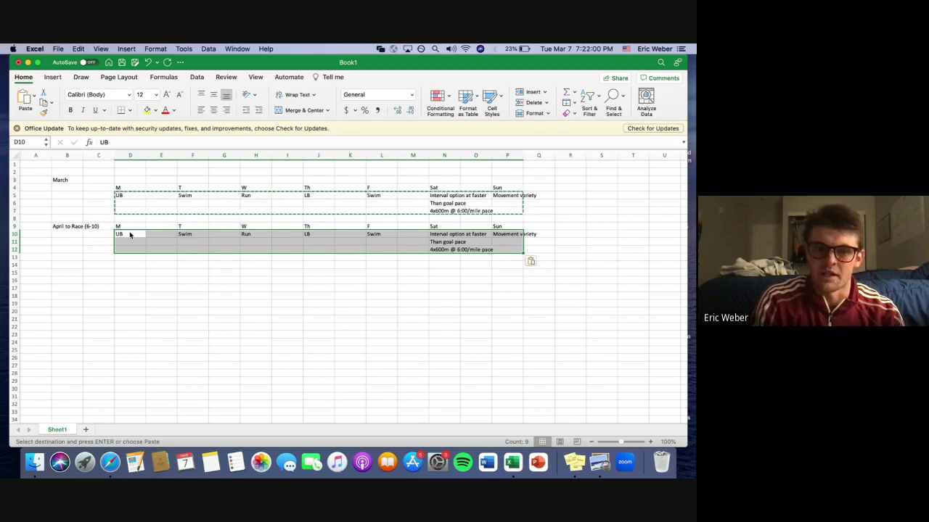
left_click(130, 235)
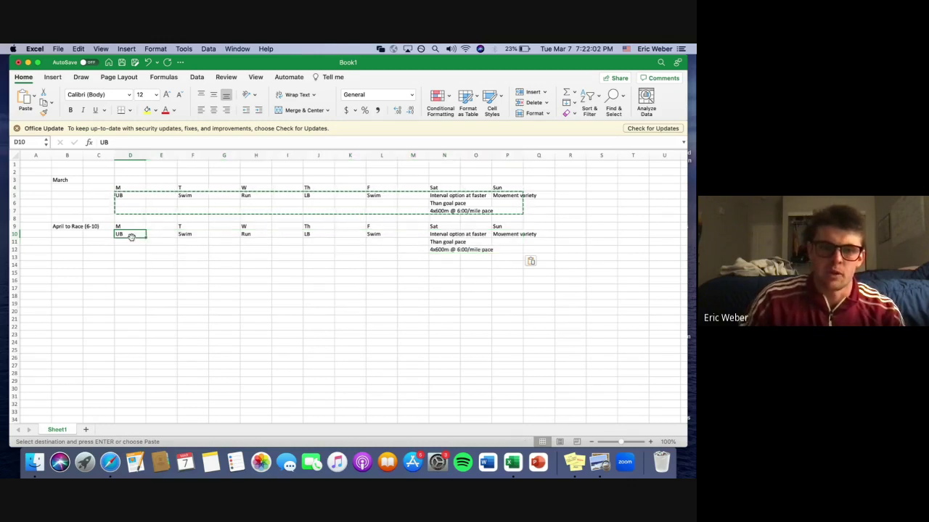
left_click(135, 242)
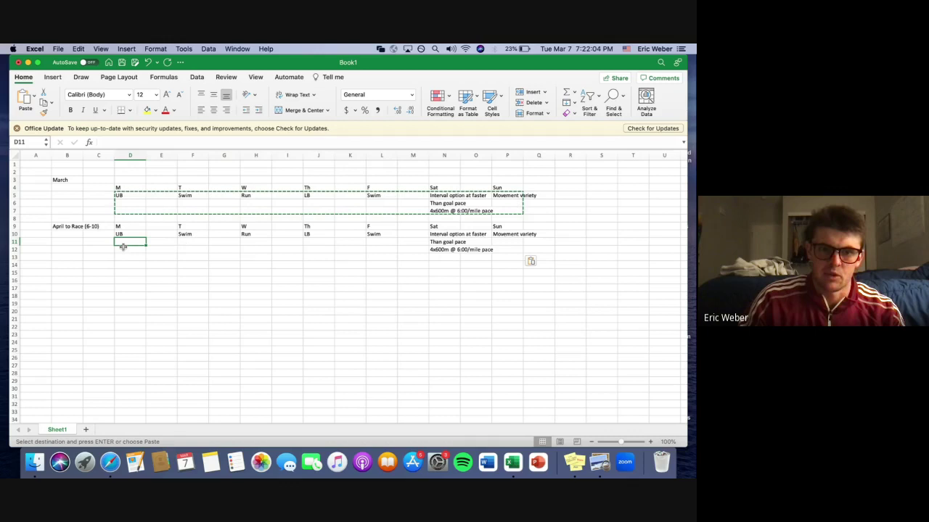
left_click(314, 234)
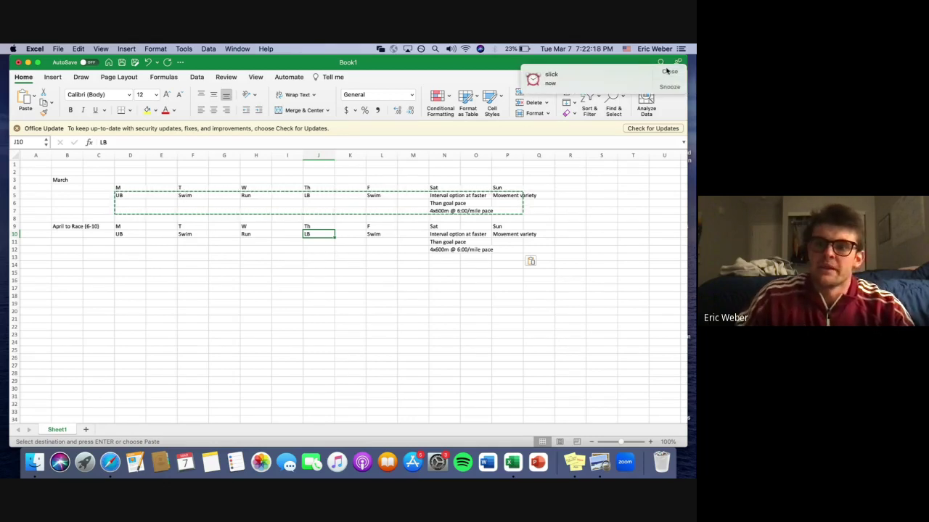
left_click(310, 247)
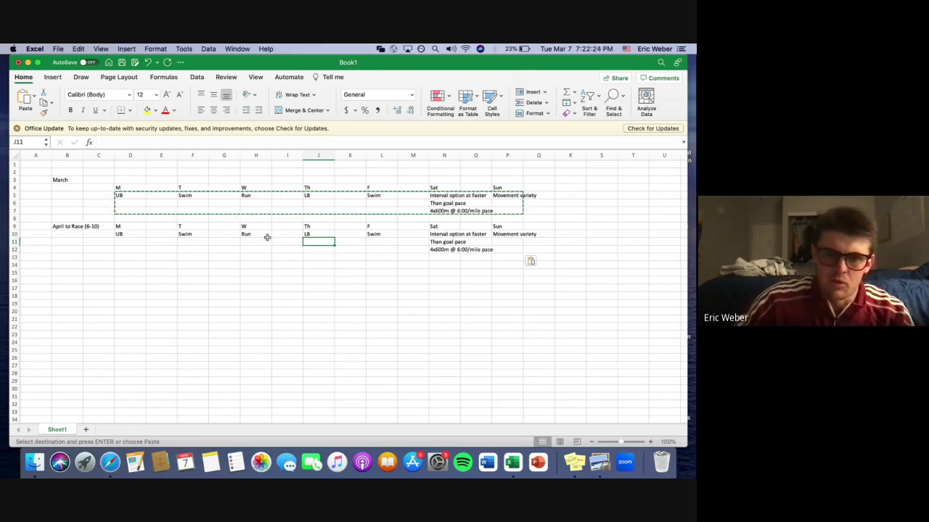
Replace Sunday's April to Race workout in P10 with "Long, slow run" and add "Or More interval work" in P11.
left_click(513, 237)
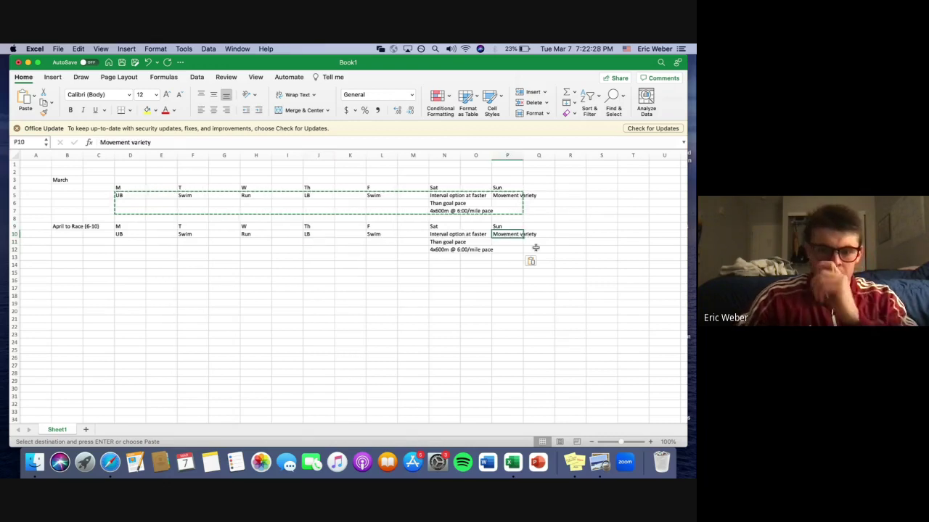
type("Long")
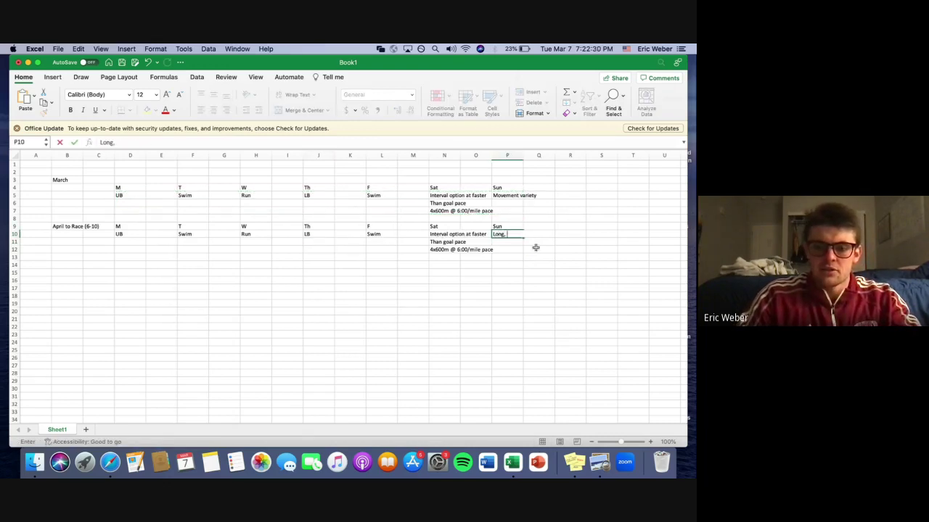
type(", slow run")
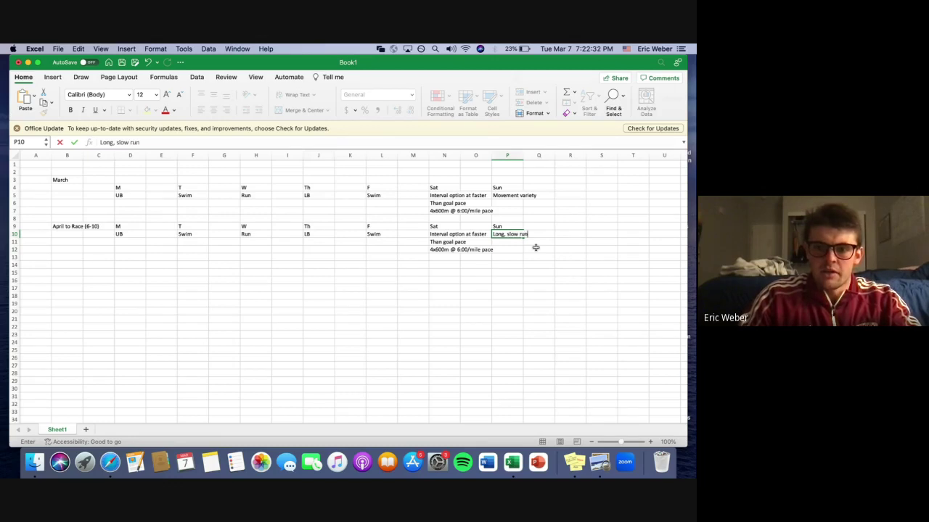
key("Return")
type("Or")
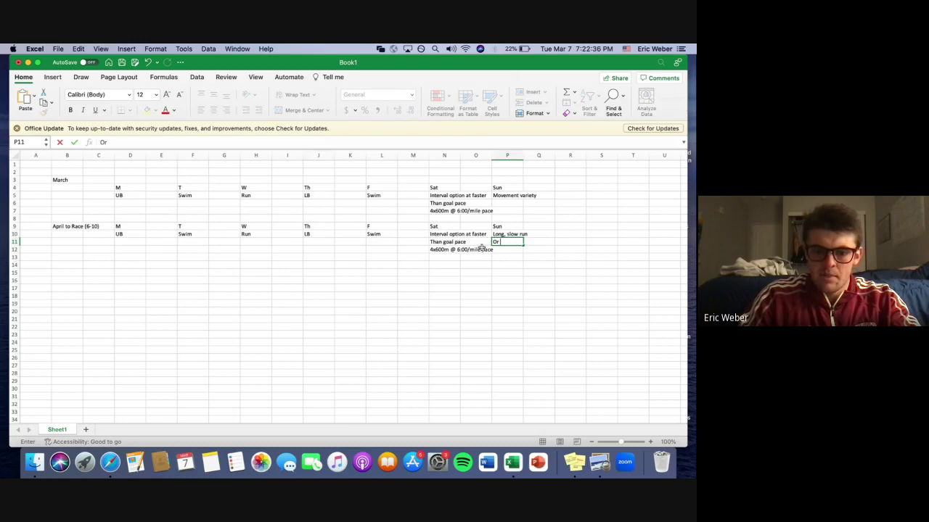
type(" More interval")
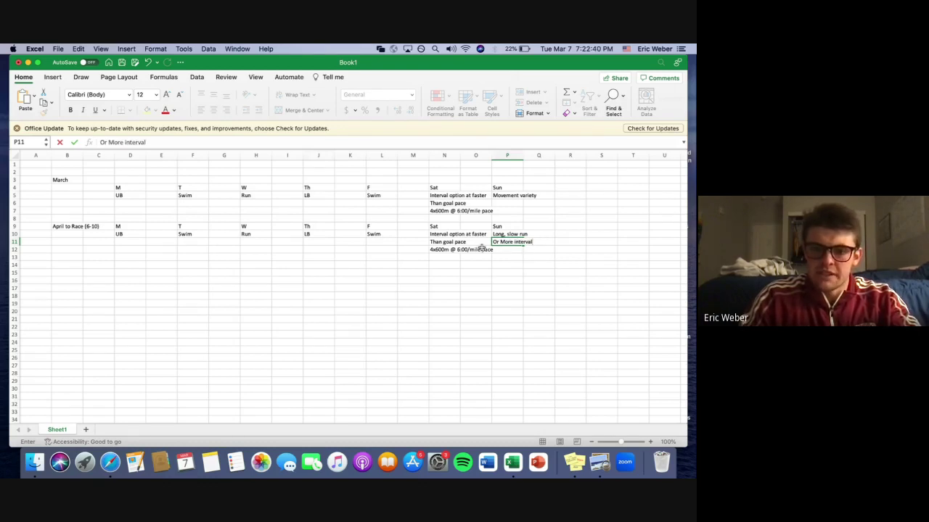
type(" work")
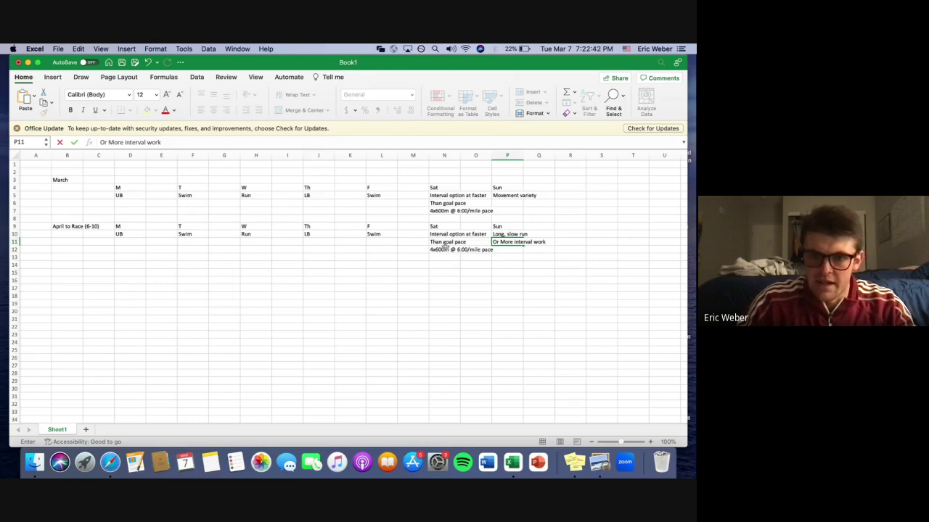
Copy the "4x600m @ 6:00/mile pace" entry from N12 into J11, beneath Thursday's LB workout in the April to Race schedule.
left_click(445, 249)
key("super+c")
key("Left")
key("Left")
key("Left")
key("Left")
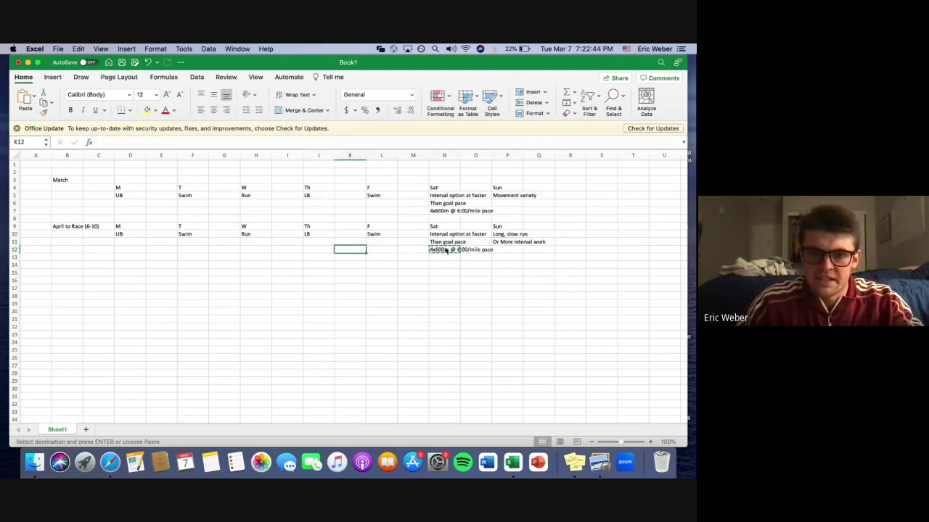
key("Up")
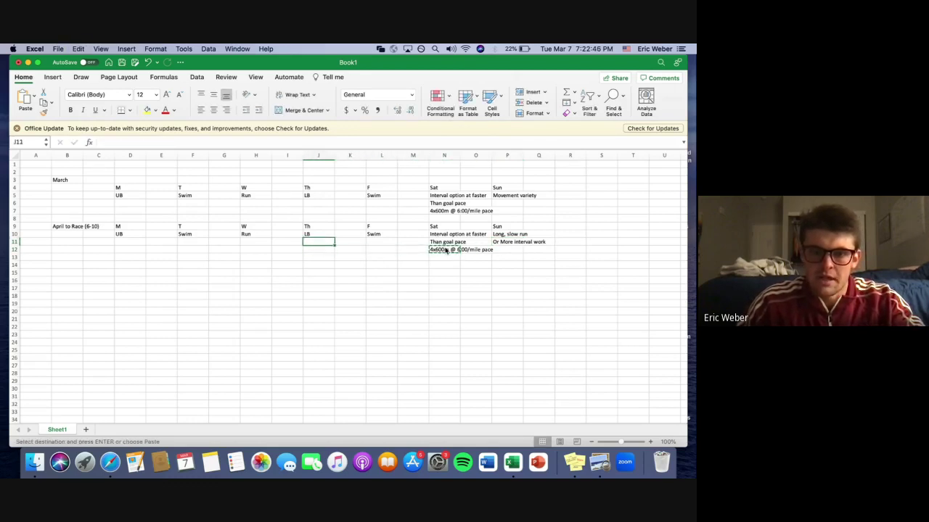
key("super+v")
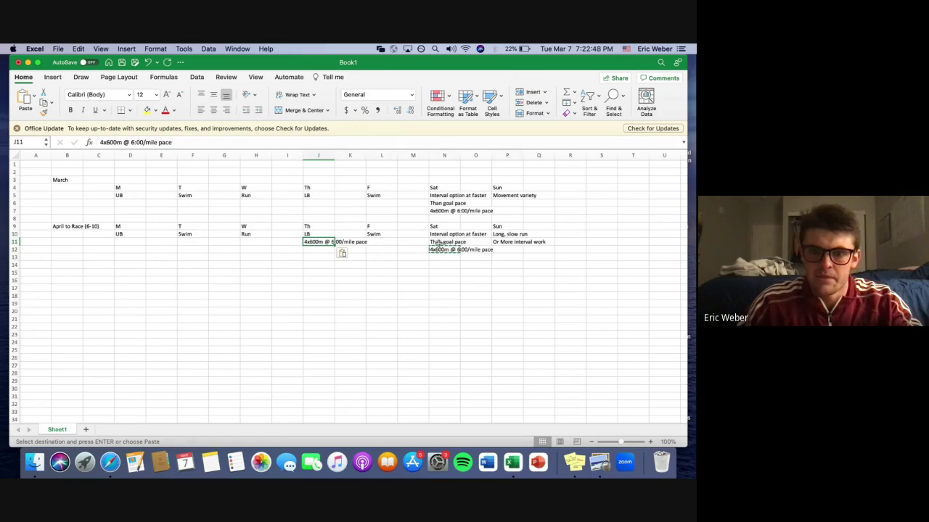
Clear the interval details in N12 and the "Than goal pace" text in N11 from Saturday's April to Race workout.
left_click(435, 249)
key("Delete")
type("\\")
key("BackSpace")
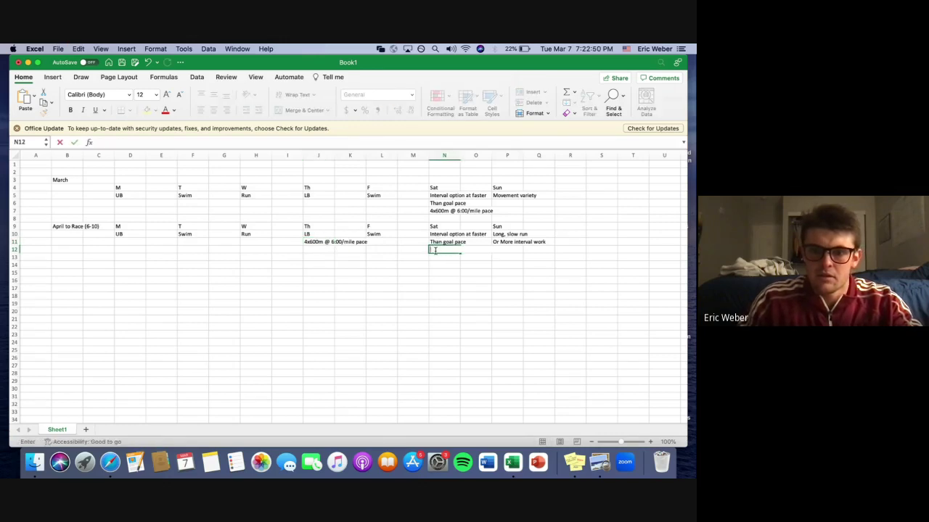
key("Up")
key("Delete")
Replace Saturday's April to Race workout in N10 with "Mobility/Recovery" and add "Long stationary bike day" in N11.
key("Up")
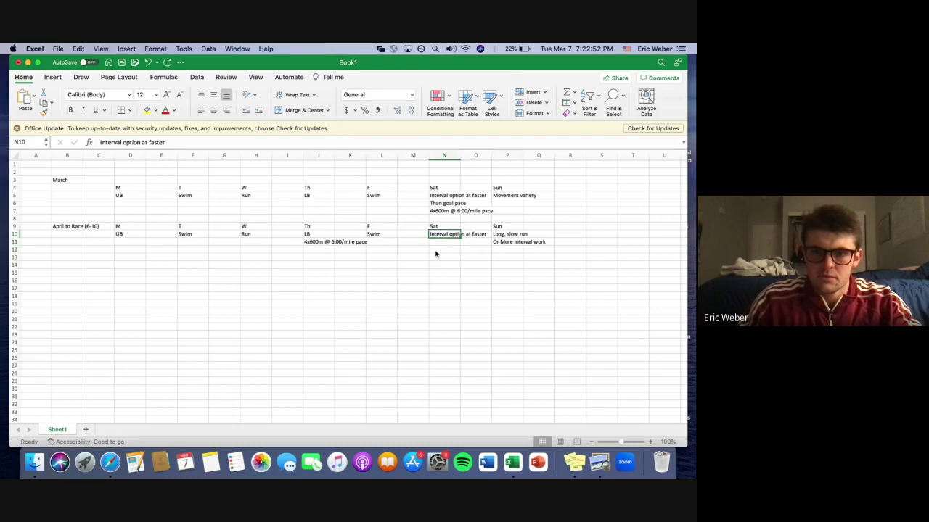
type("Mobilit")
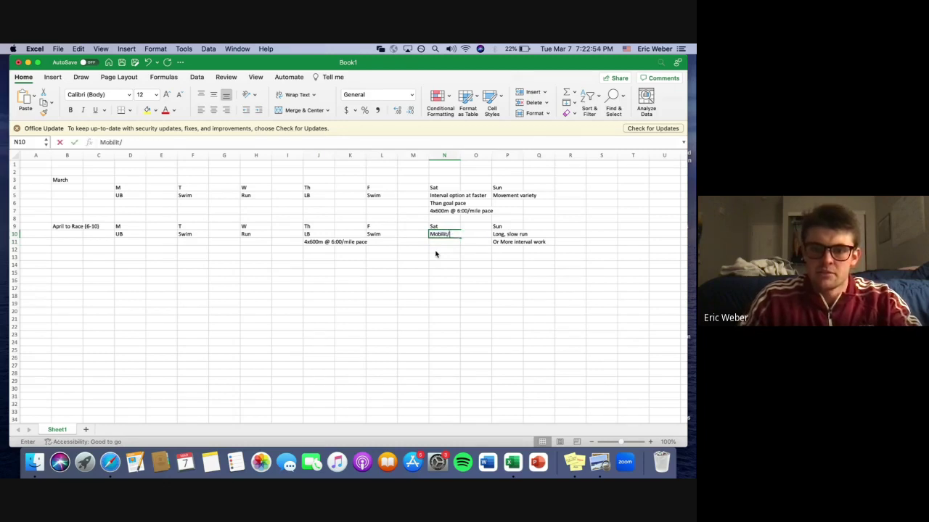
type("y")
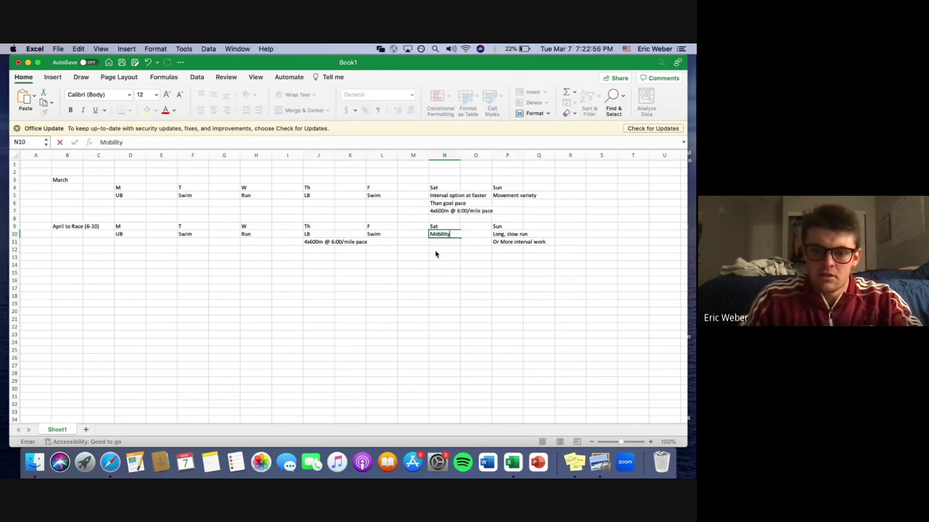
type("/Recovery")
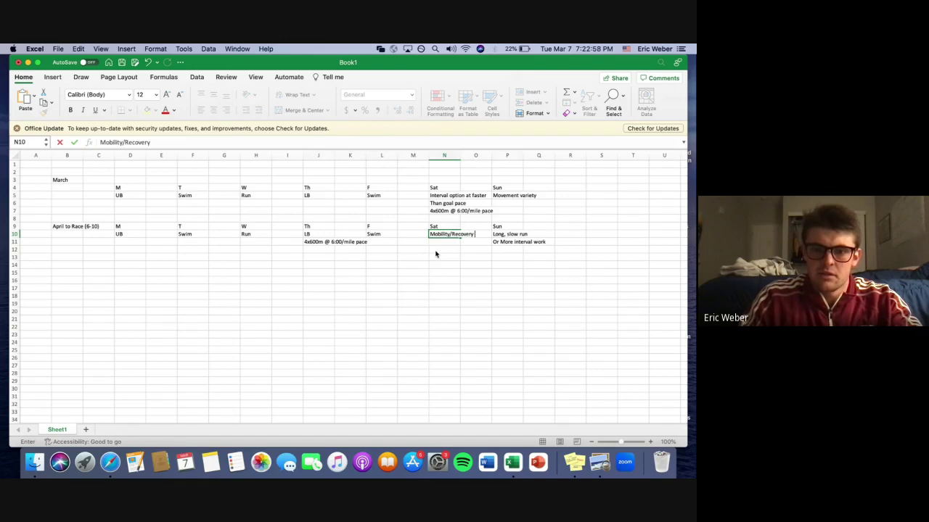
key("Return")
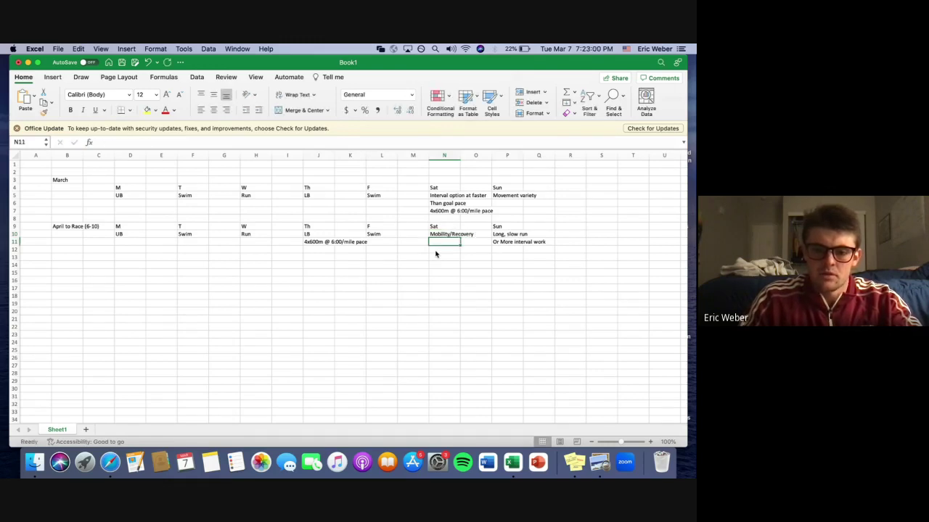
type("Long station")
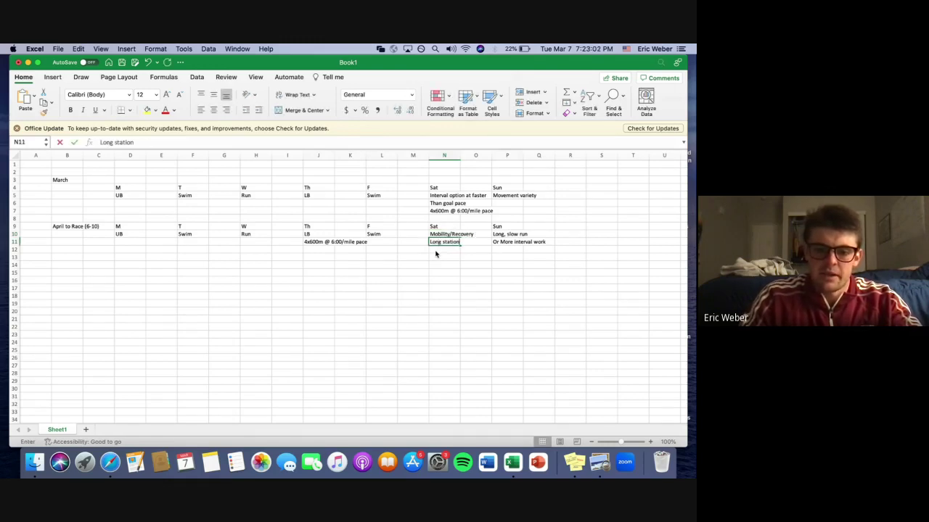
type("ary bike day")
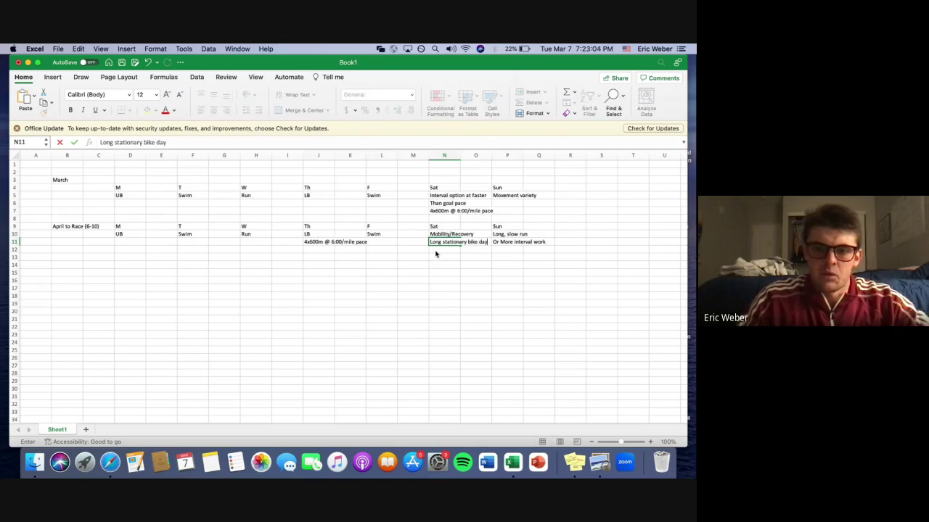
left_click(414, 257)
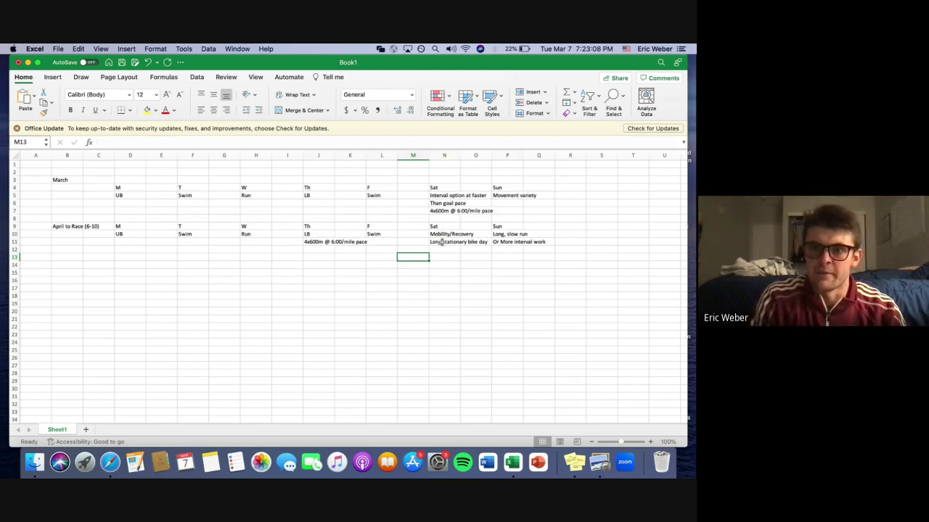
Review the April to Race workouts day by day, from the weekend entries back through Thursday, Wednesday, Tuesday and Monday.
left_click(444, 234)
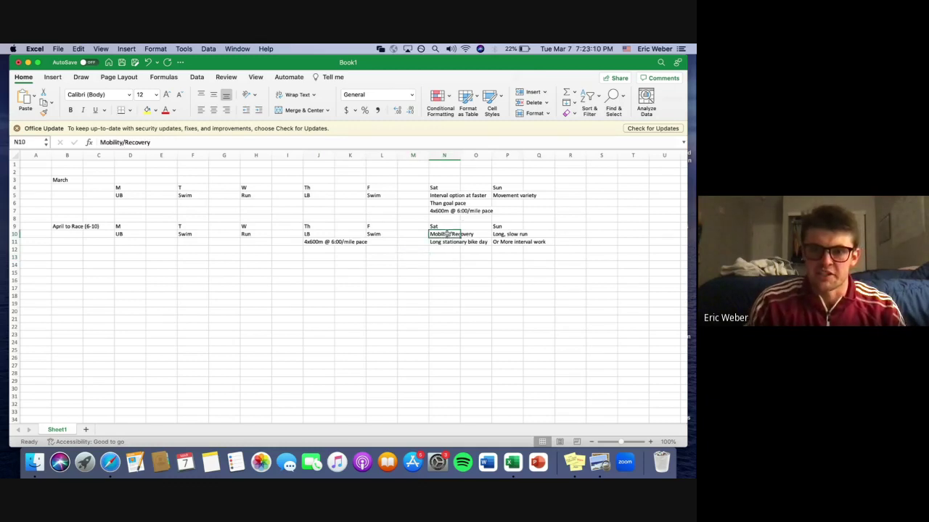
left_click(444, 256)
left_click(442, 250)
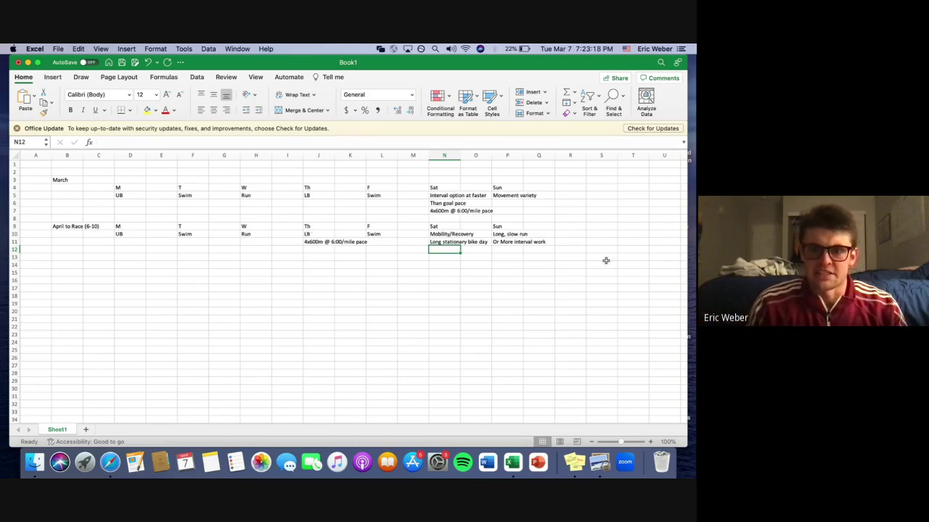
left_click(505, 242)
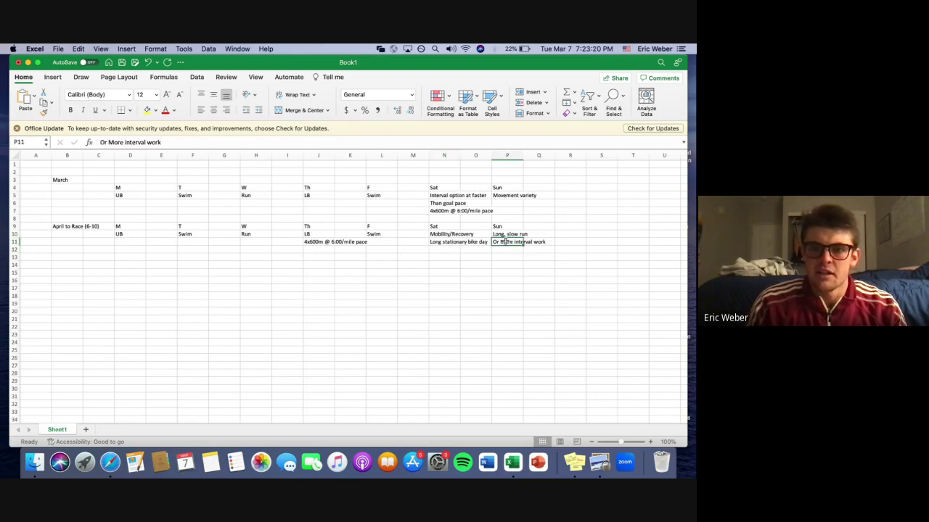
left_click(497, 234)
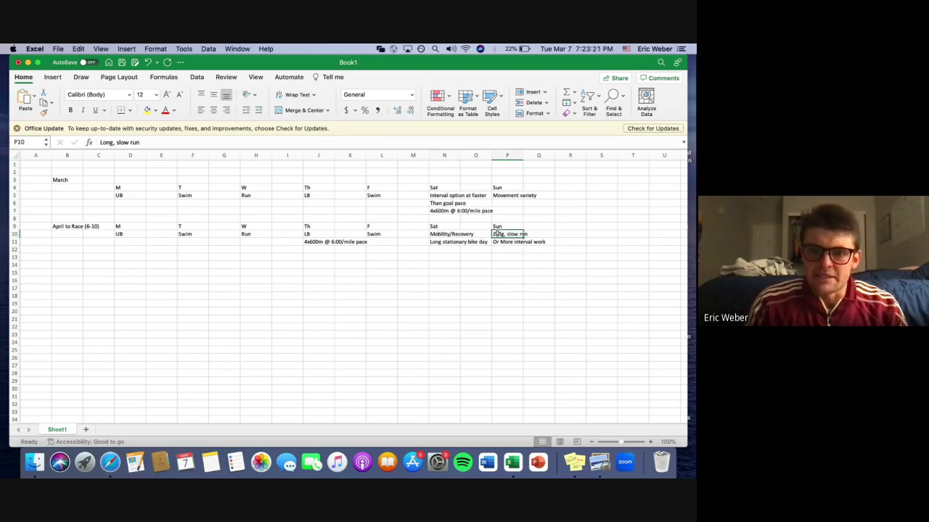
left_click(316, 243)
left_click(258, 234)
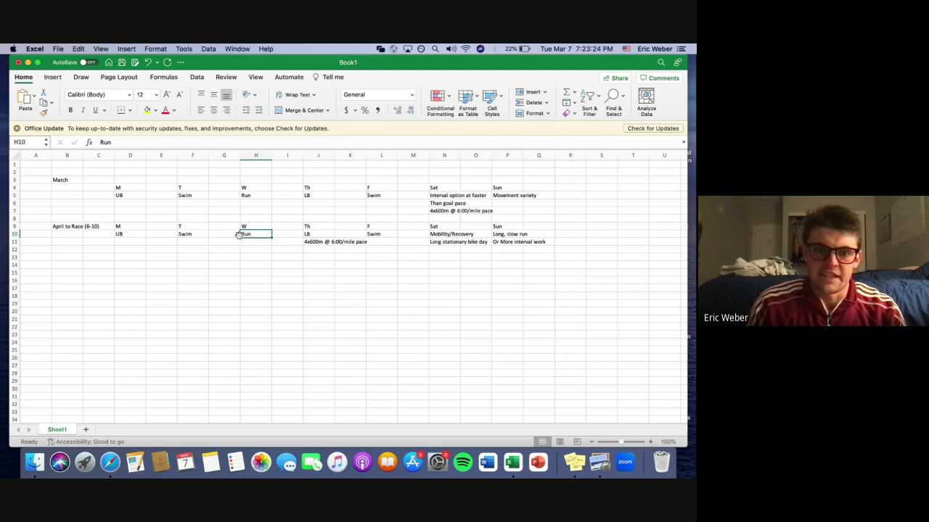
left_click(191, 236)
left_click(111, 234)
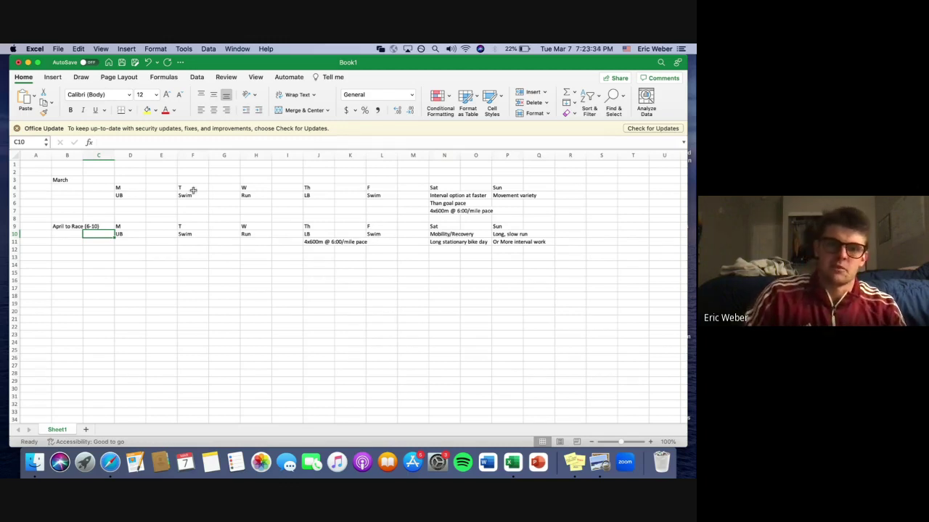
Review the March week's workouts against the April to Race schedule, inspecting Thursday's interval entry in J11 and March's LB workout in J5.
mouse_move(97, 186)
left_mouse_down()
mouse_move(320, 169)
mouse_move(319, 187)
mouse_move(435, 203)
left_mouse_up()
left_click(500, 209)
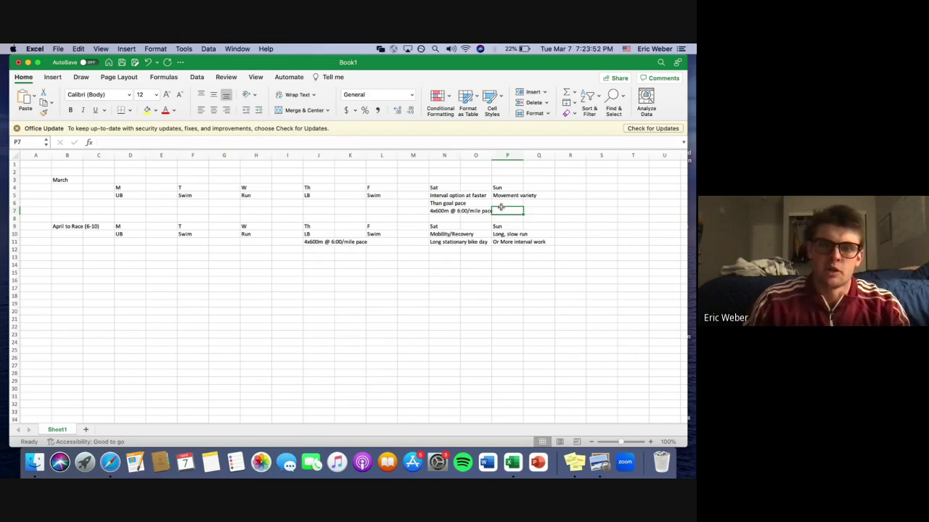
double_click(312, 243)
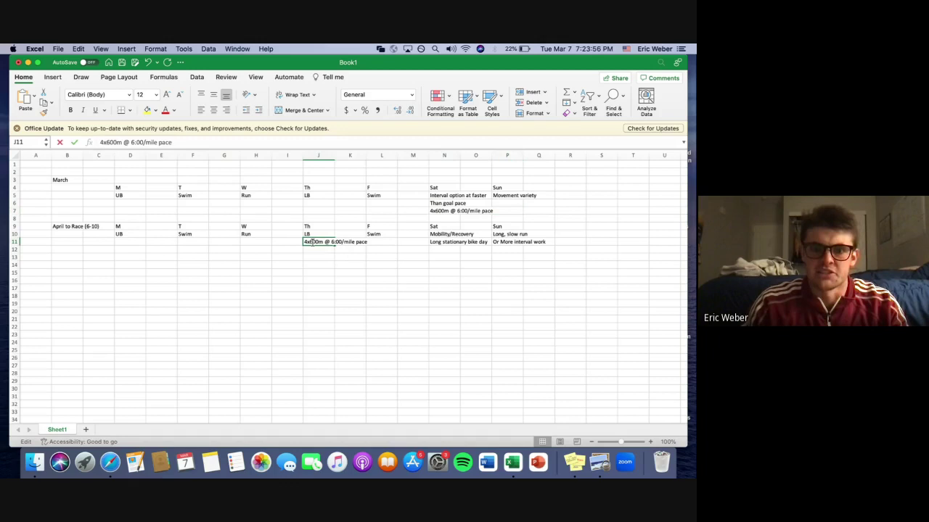
left_click(392, 250)
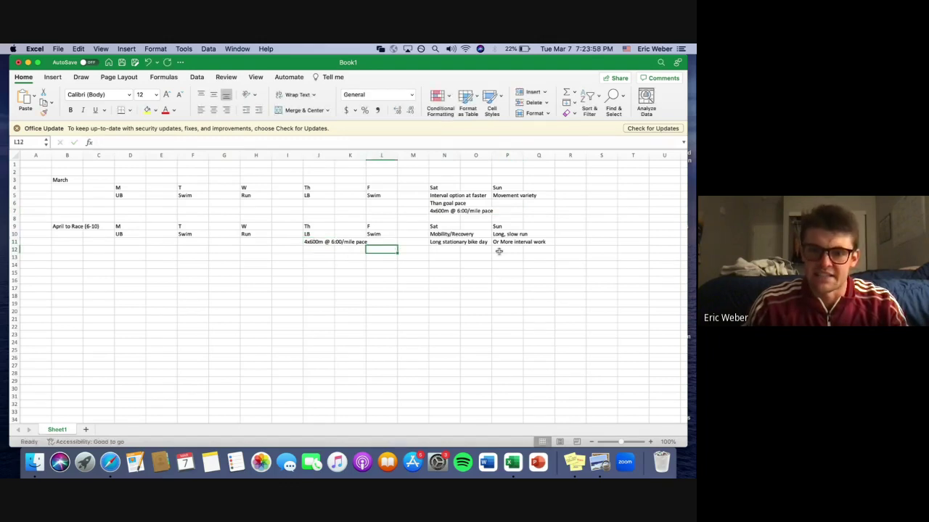
double_click(308, 242)
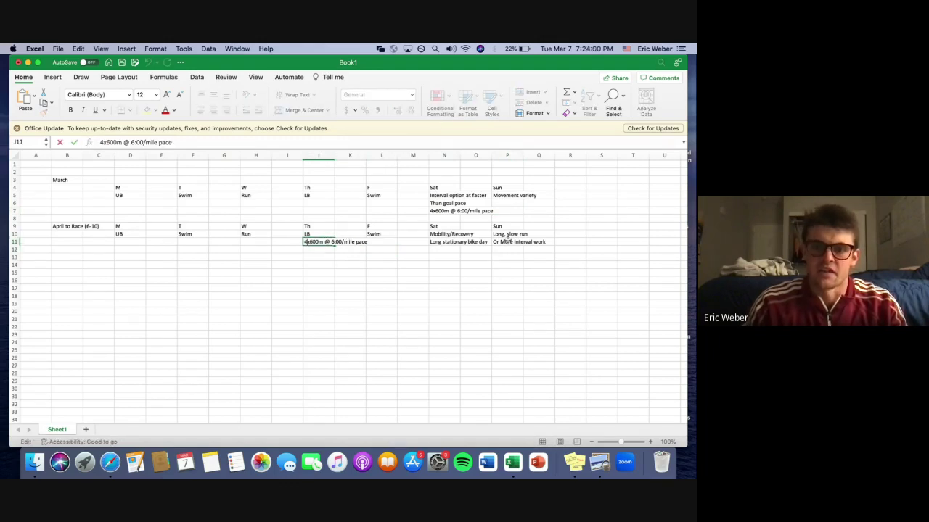
left_click(460, 255)
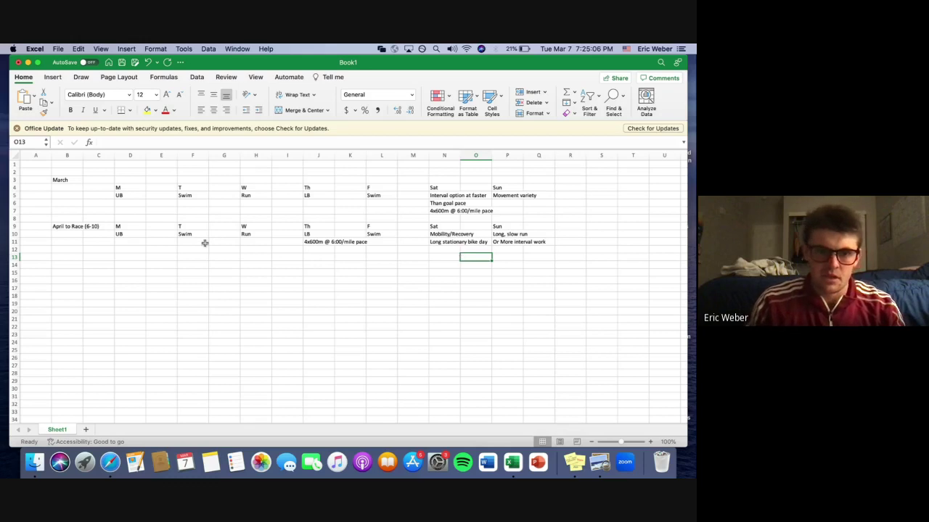
left_click(308, 196)
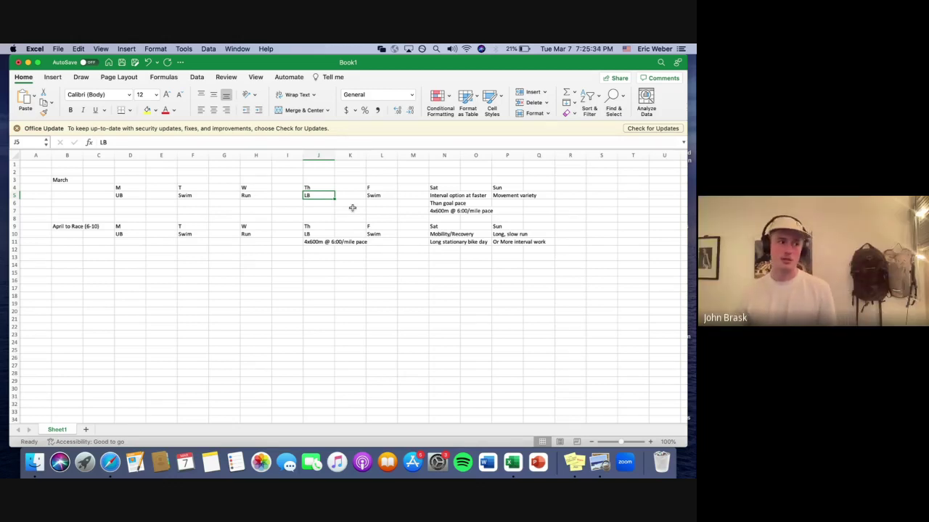
Calculate 162*.7 in Spotlight Search, and change the multiplier to calculate 162*2.
key("super+space")
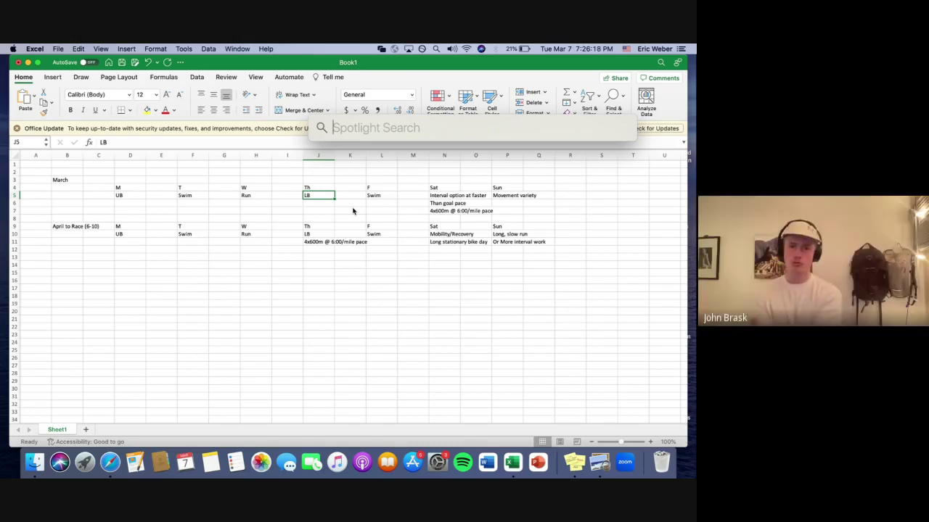
type("162*")
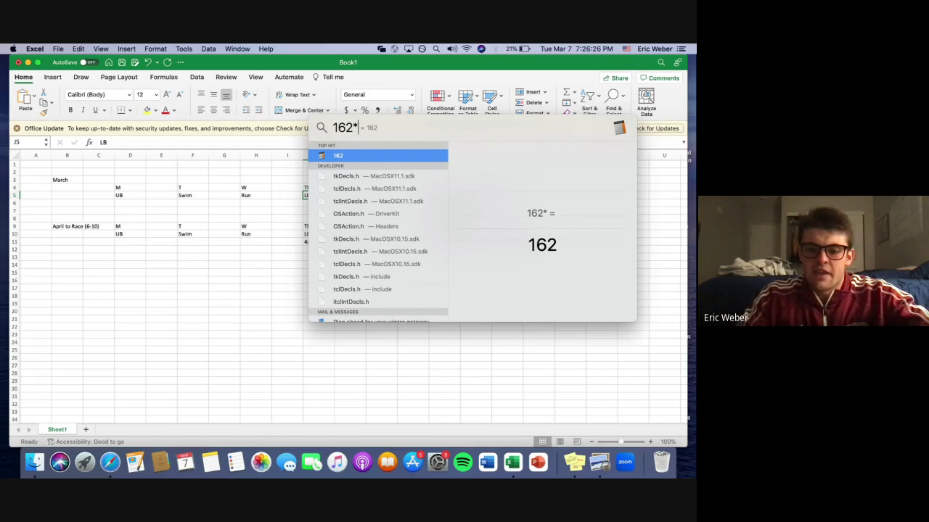
type(".7")
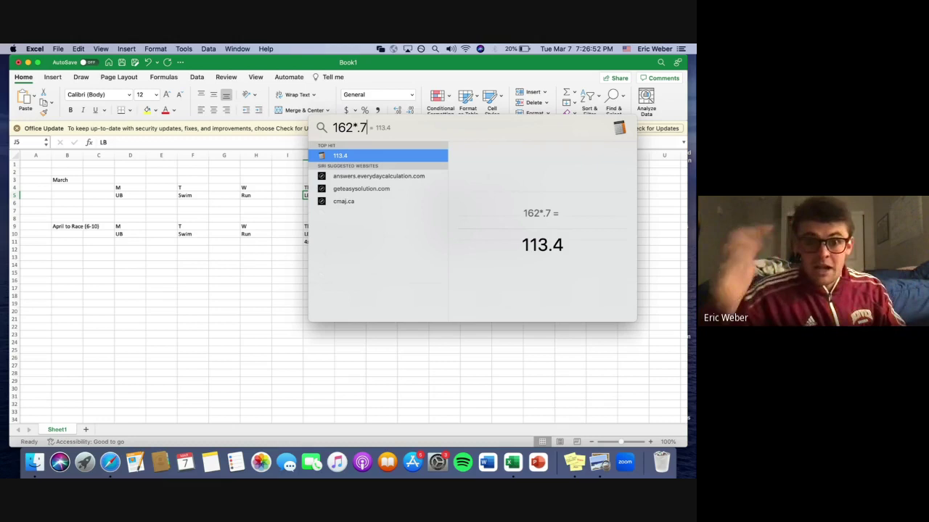
key("BackSpace")
key("BackSpace")
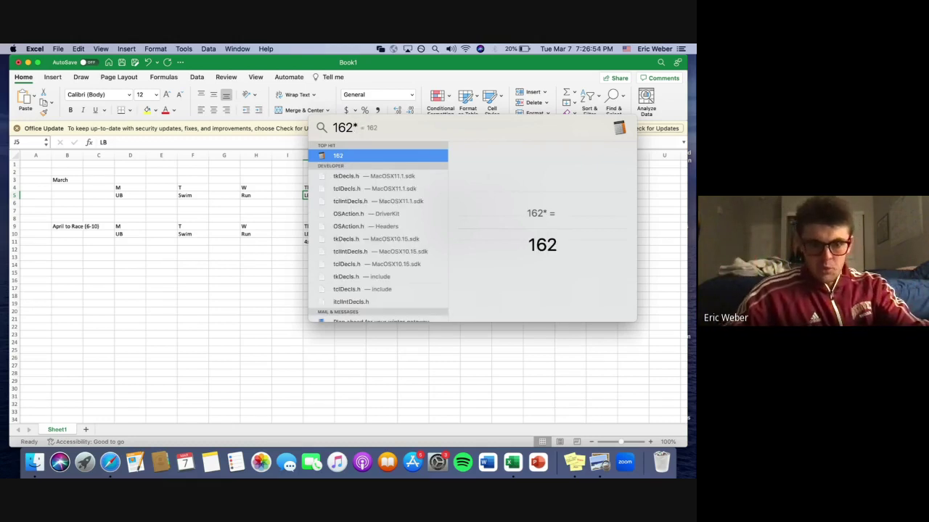
type("2")
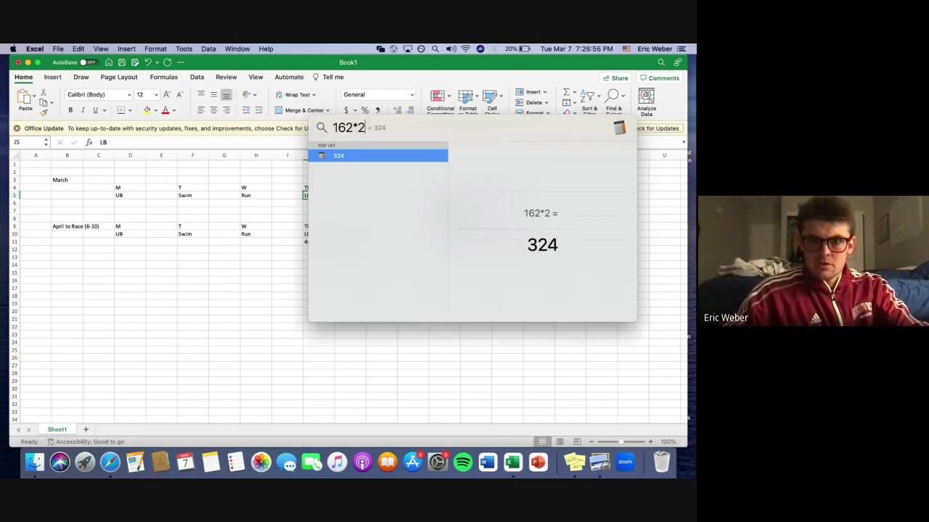
Calculate 162*3 in Spotlight Search, recheck 162*2, and return to 162*3.
key("BackSpace")
type("3")
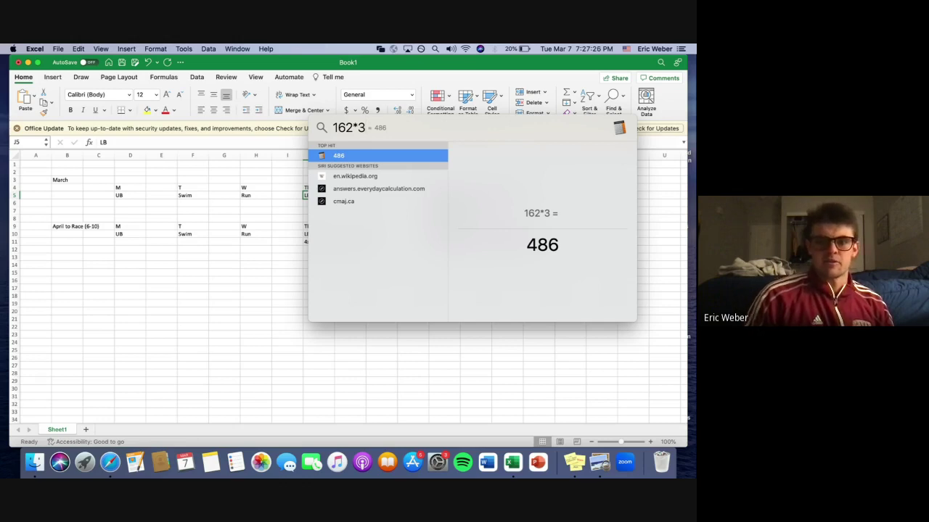
key("BackSpace")
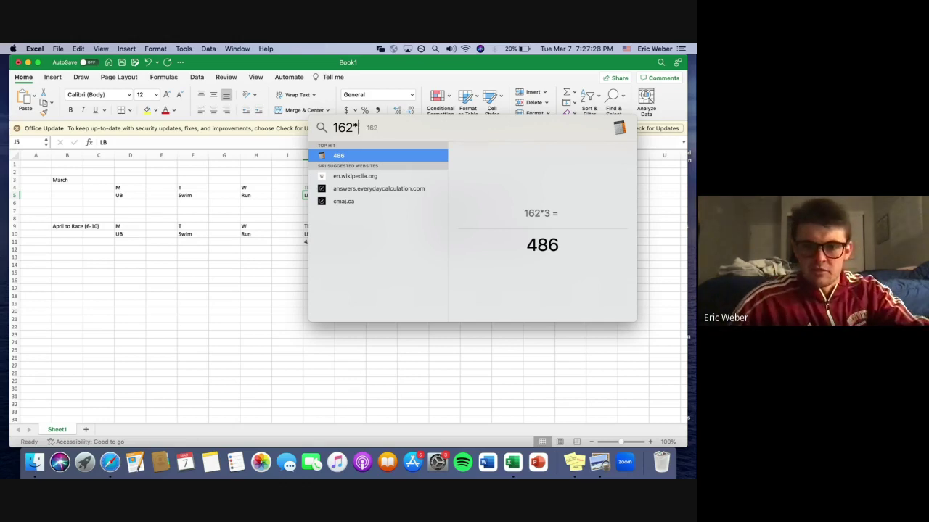
type("2")
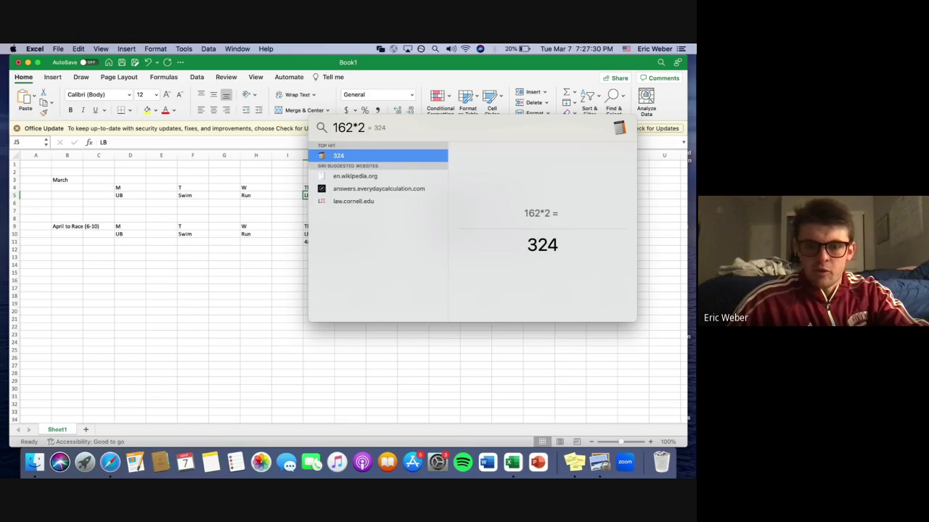
key("BackSpace")
type("3")
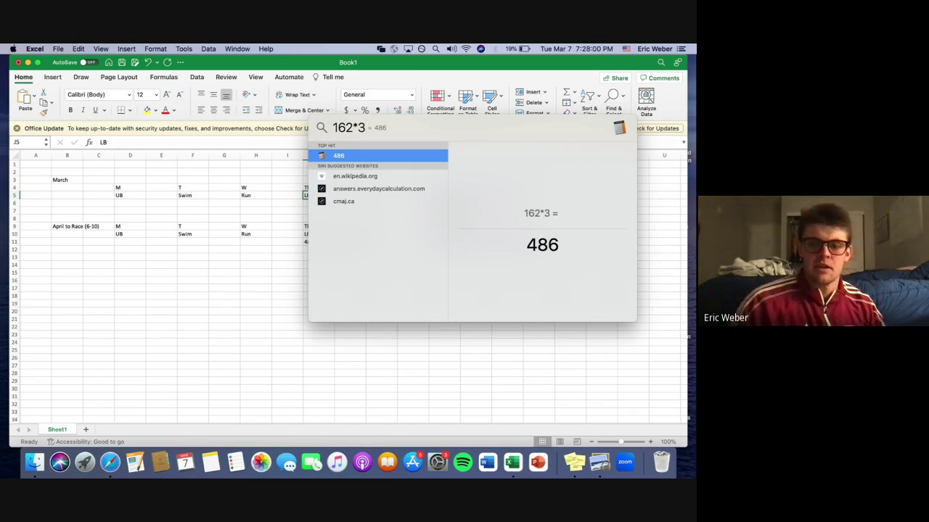
Calculate 162*.4 in Spotlight Search and return to the training schedule.
key("BackSpace")
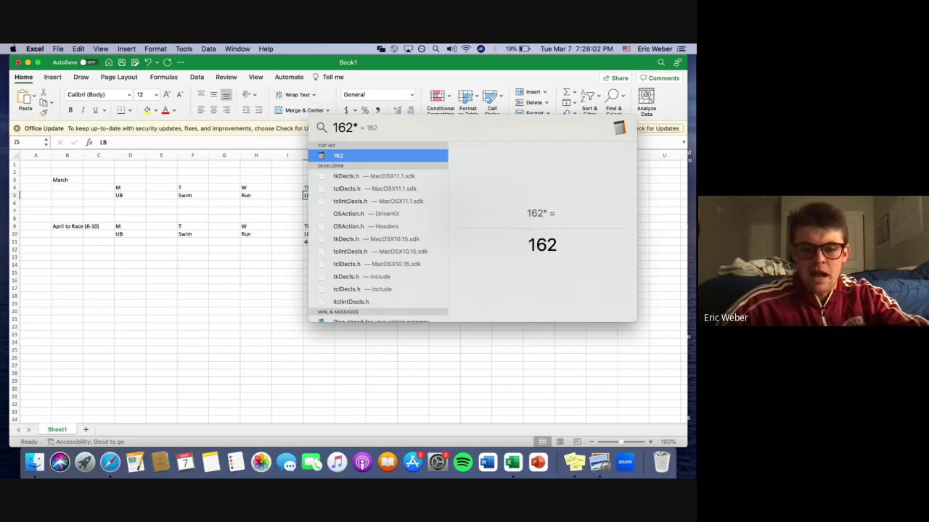
type(".4")
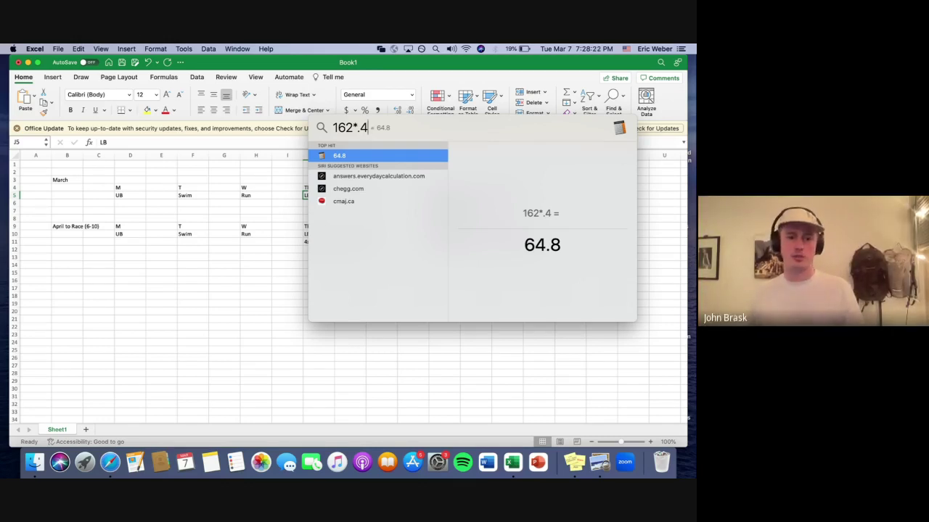
key("Escape")
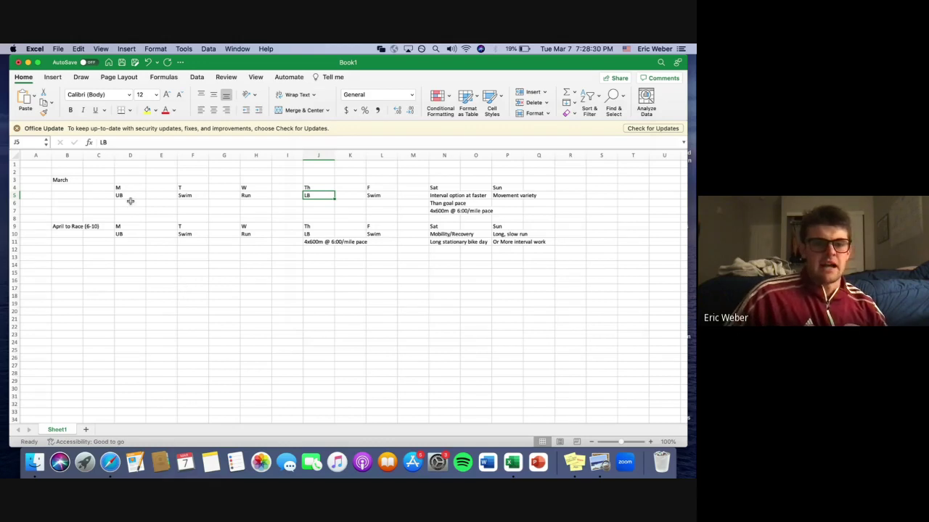
Look over the space beneath the March and April to Race workouts, including D12:Q14, and select D6 below March's Monday workout.
left_click_drag(130, 201, 440, 227)
left_click_drag(124, 253, 530, 264)
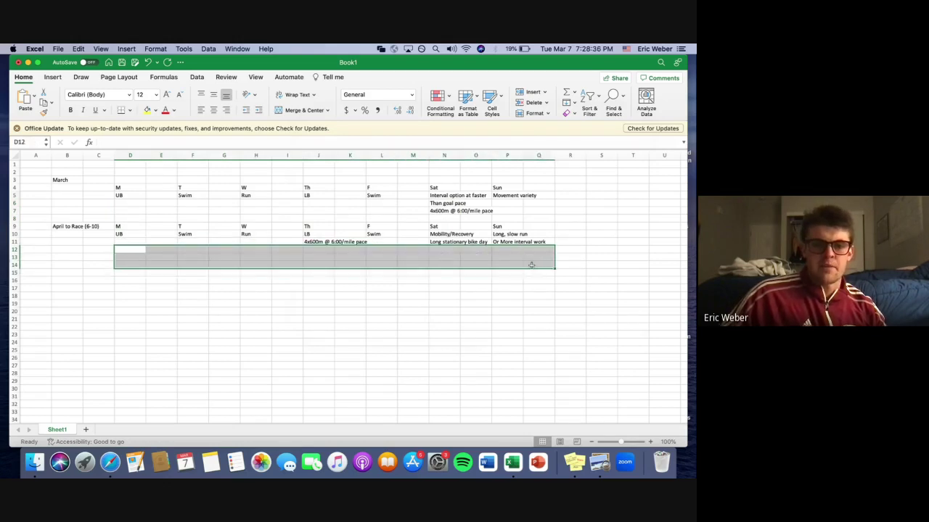
left_click(137, 252)
key("Up")
key("Up")
key("Up")
key("Up")
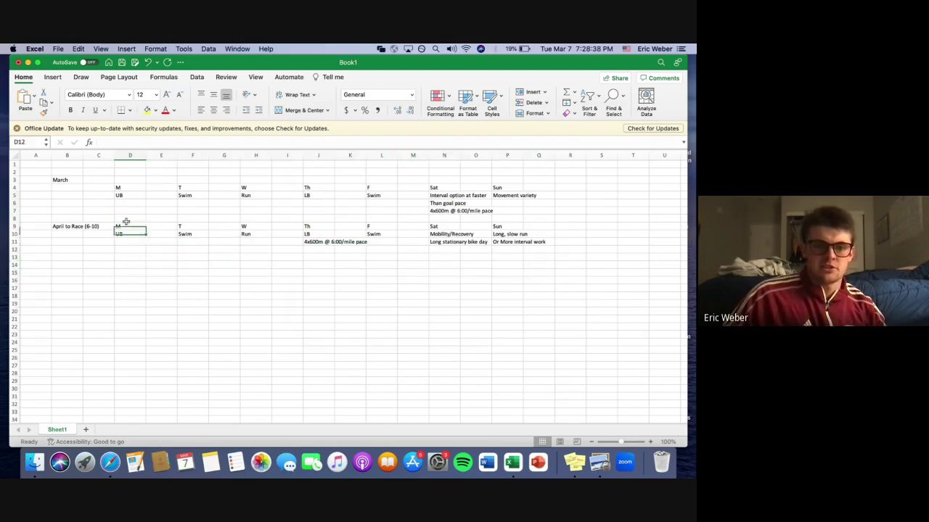
key("Up")
key("Up")
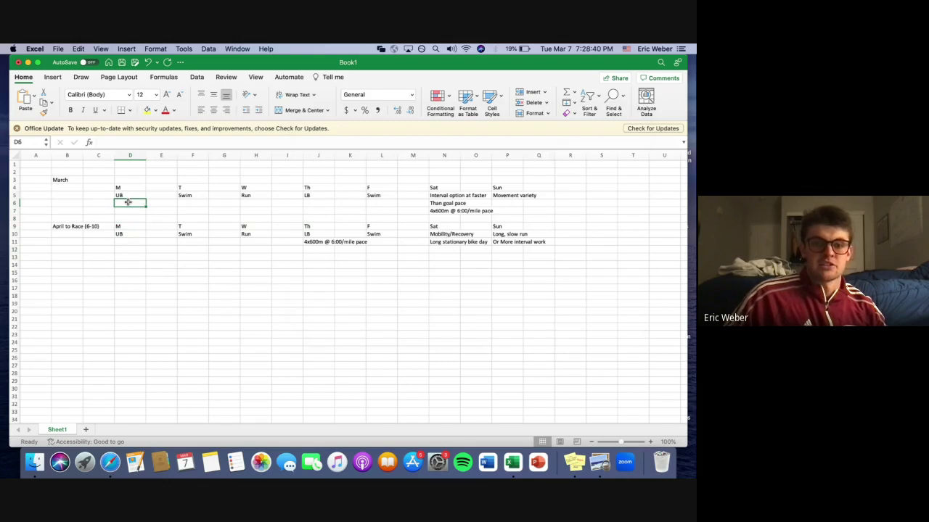